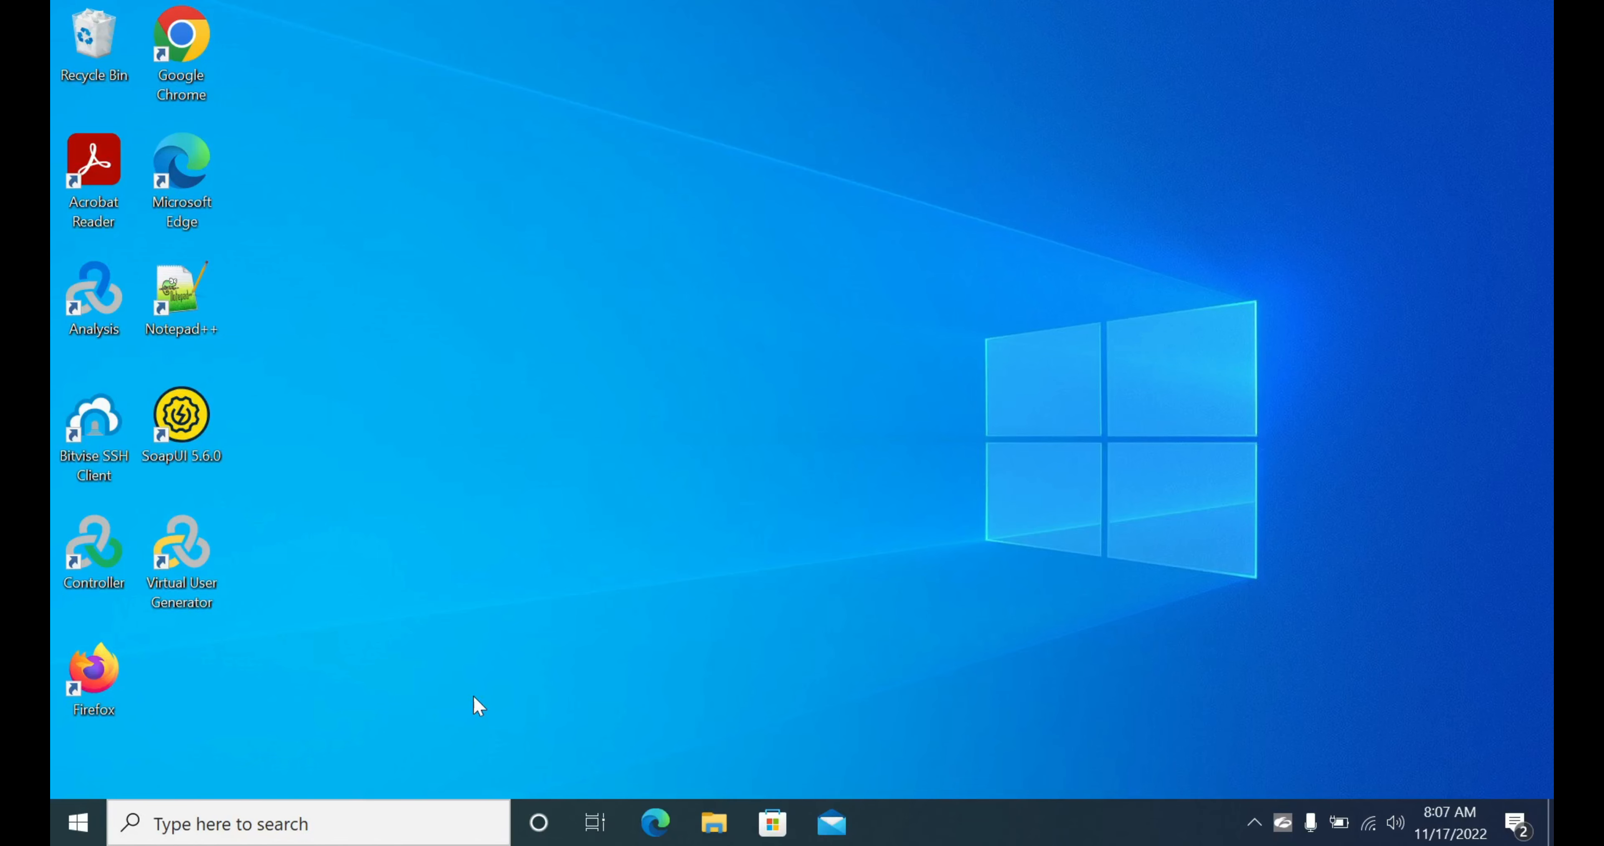
# Search the computer for Android Studio and launch it.
pyautogui.click(354, 822)
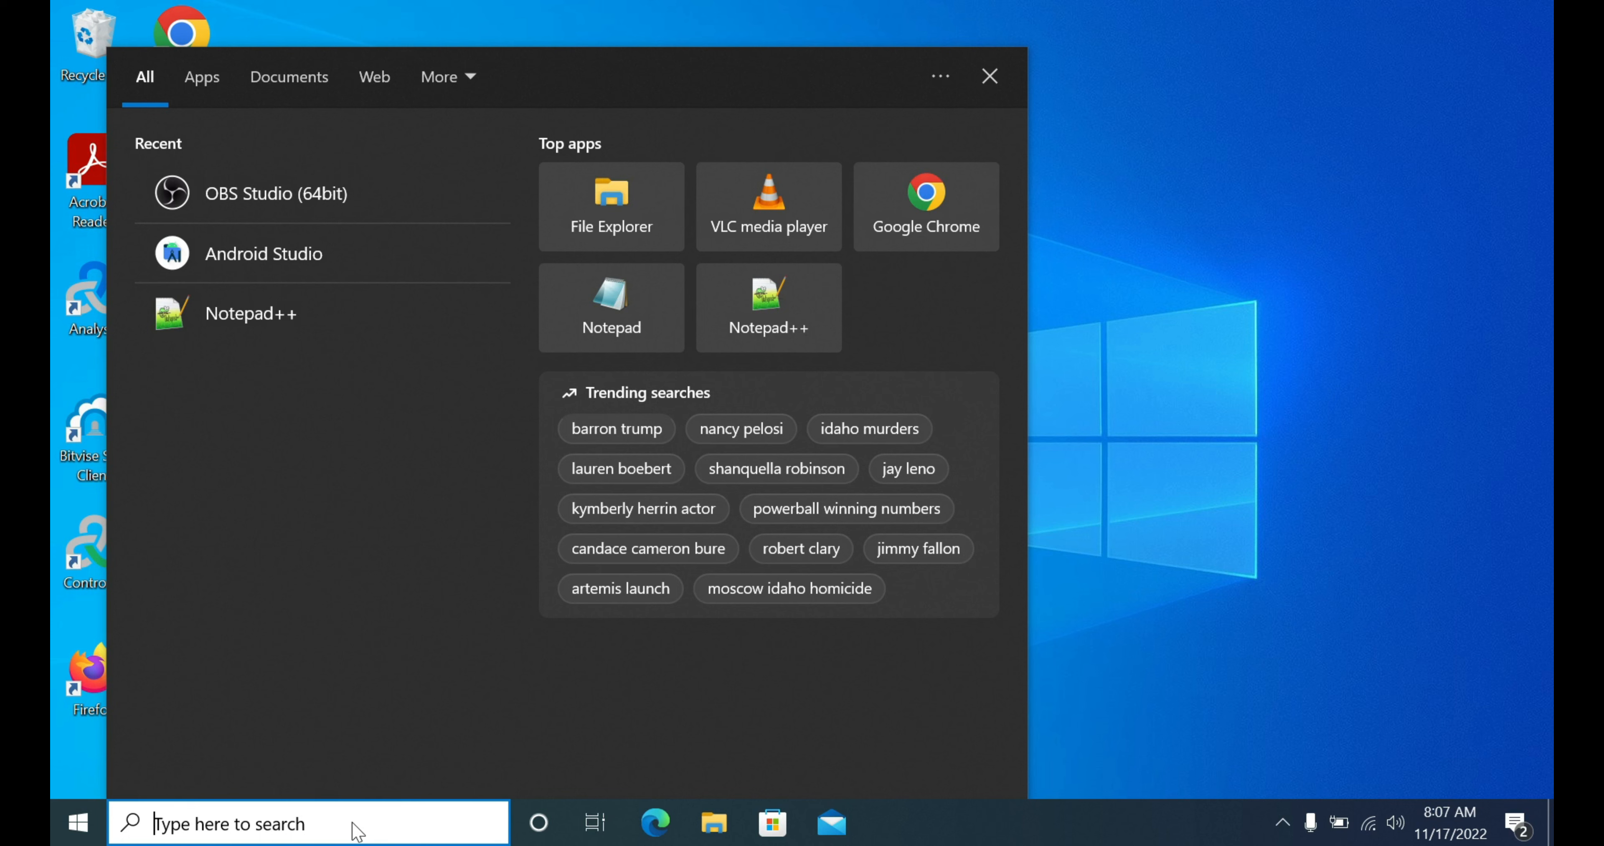
pyautogui.write('and')
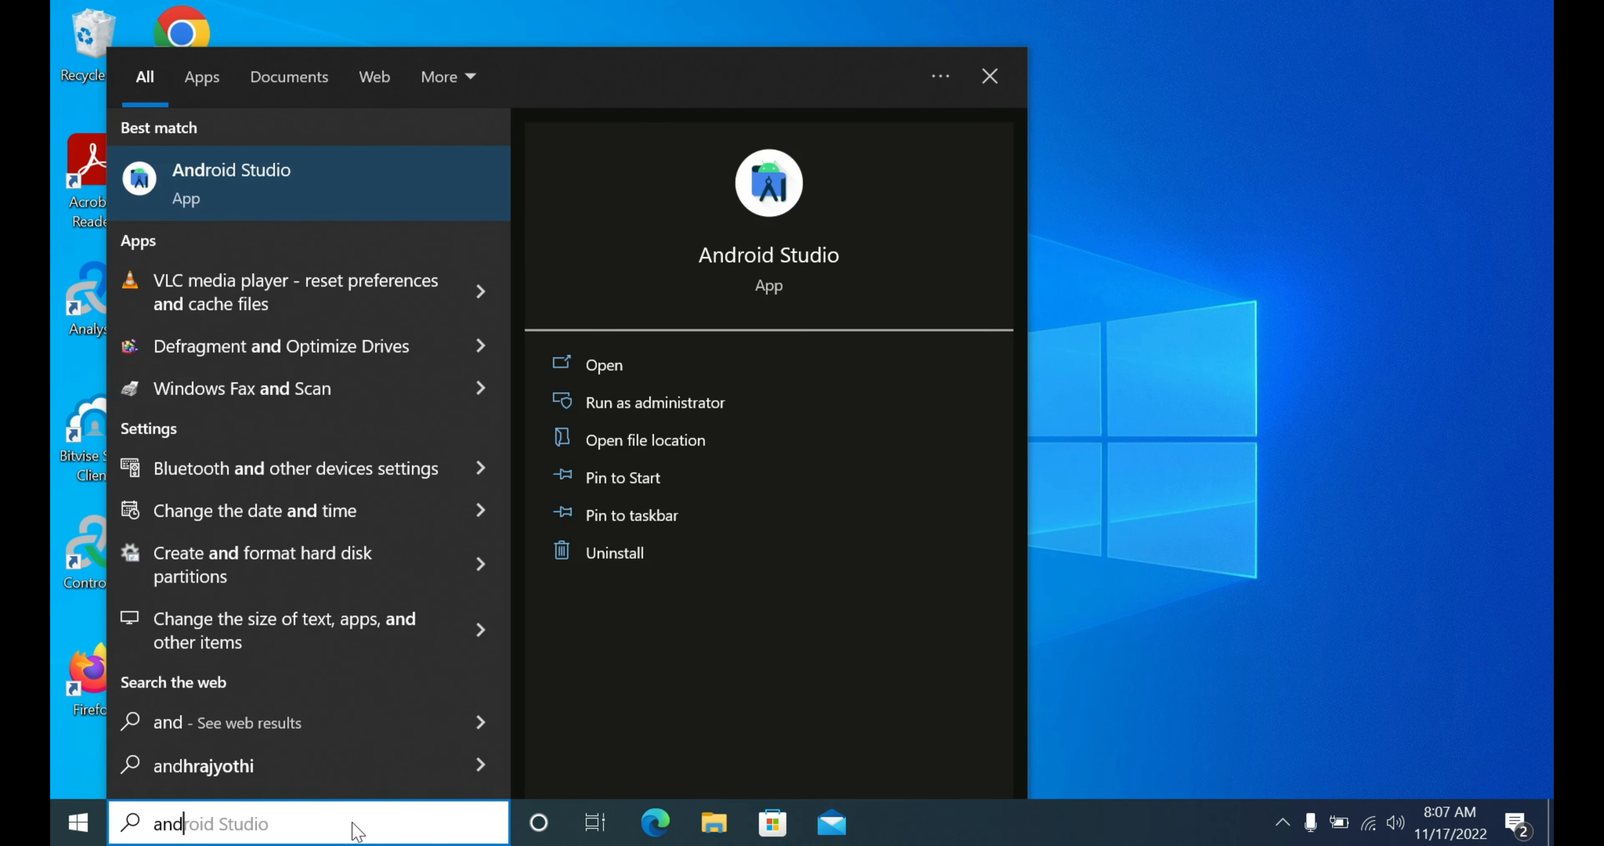
pyautogui.click(616, 365)
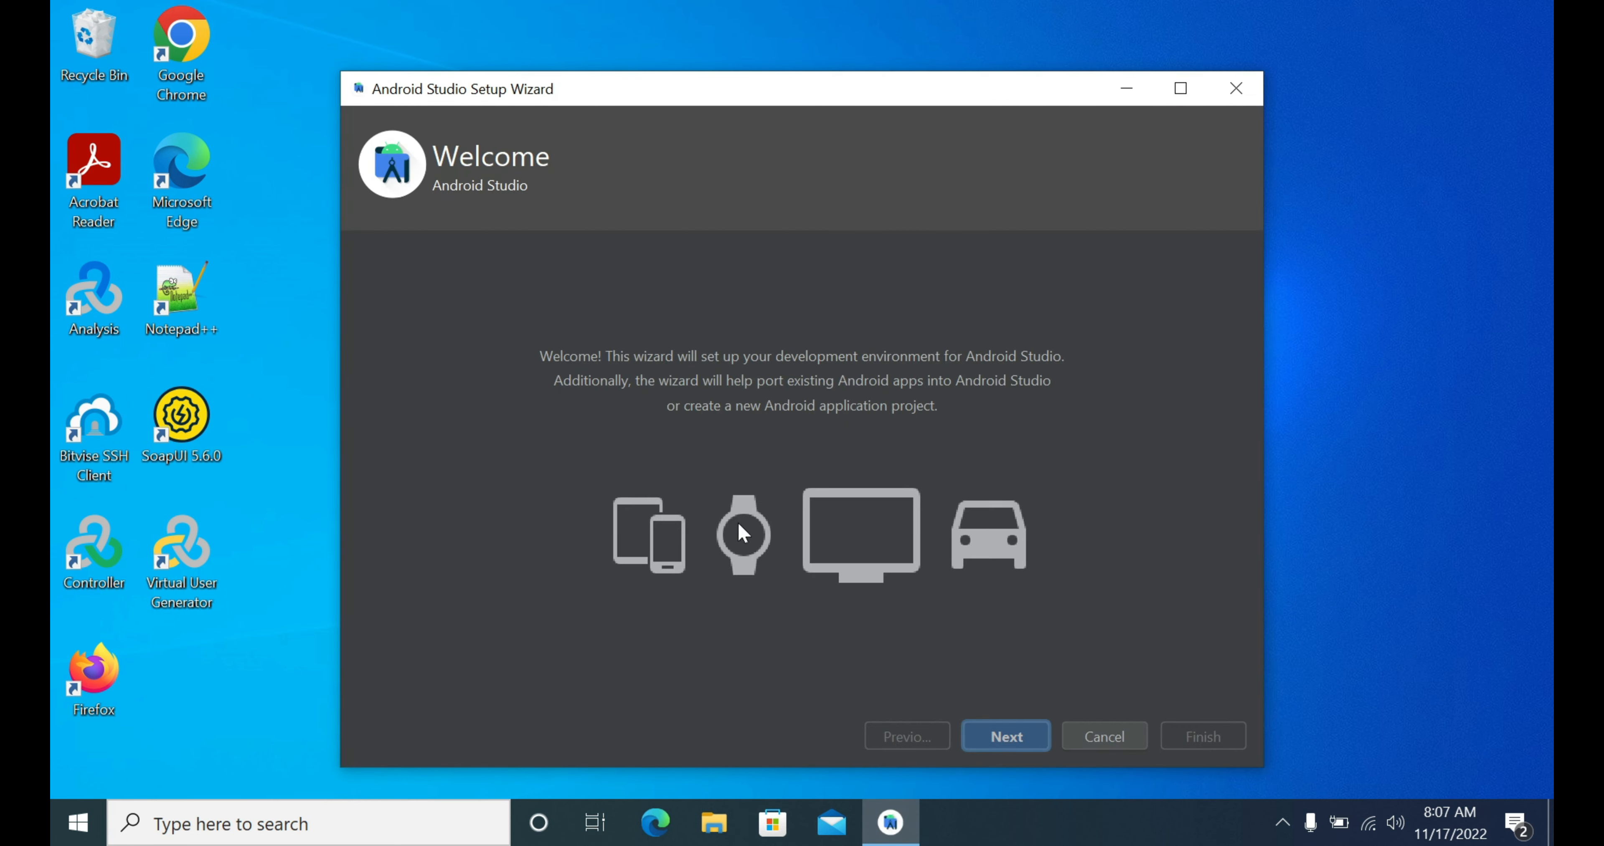
# Choose the Standard install type and the Darcula theme, and accept the listed component settings in the setup wizard.
pyautogui.click(1005, 736)
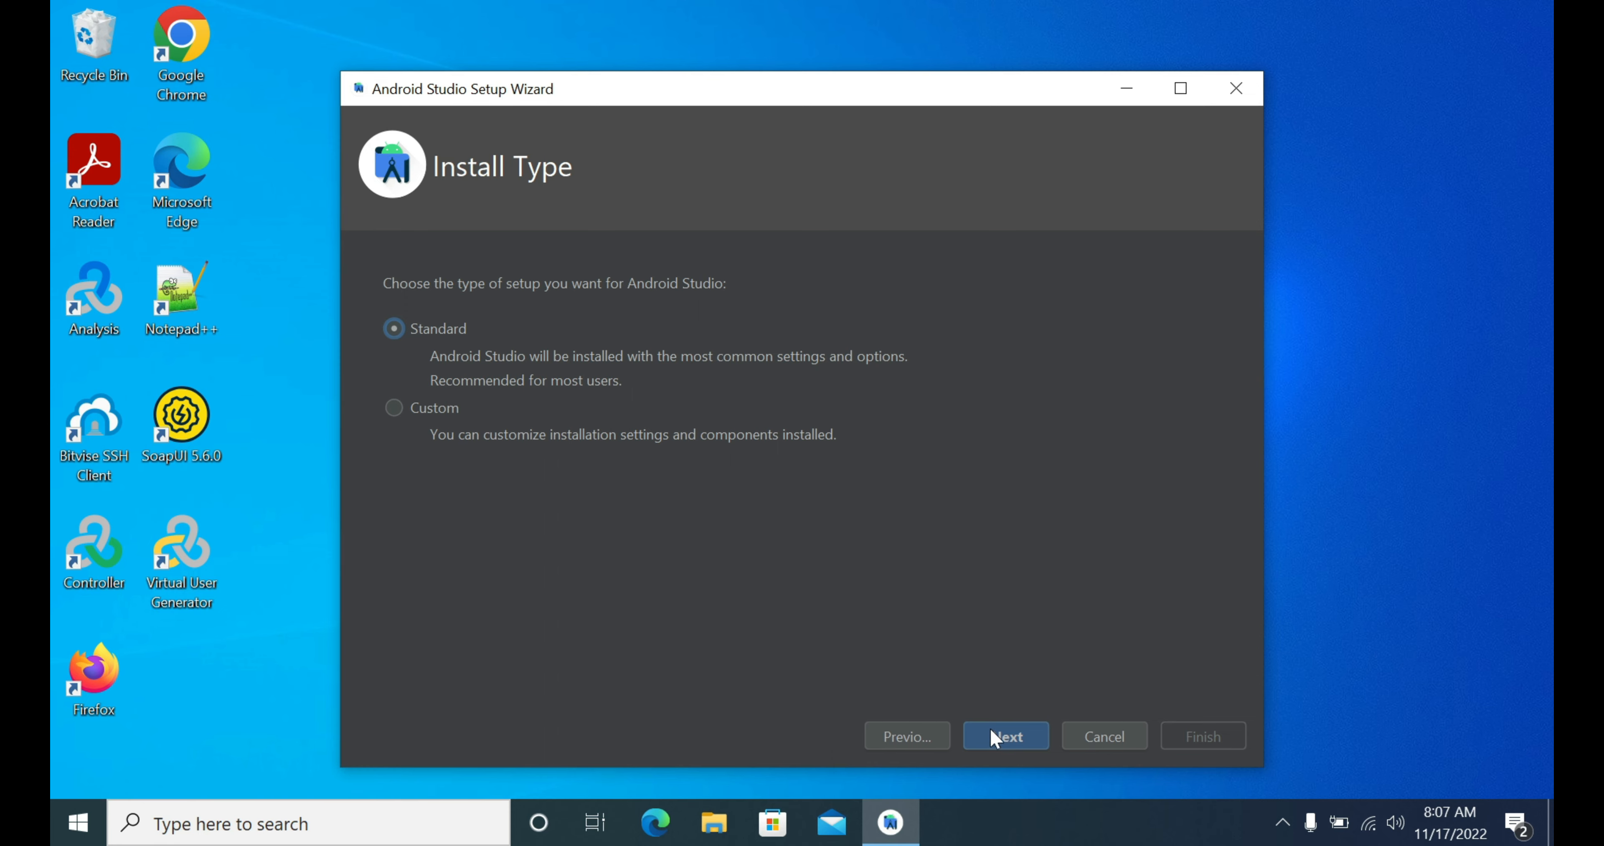
pyautogui.click(997, 737)
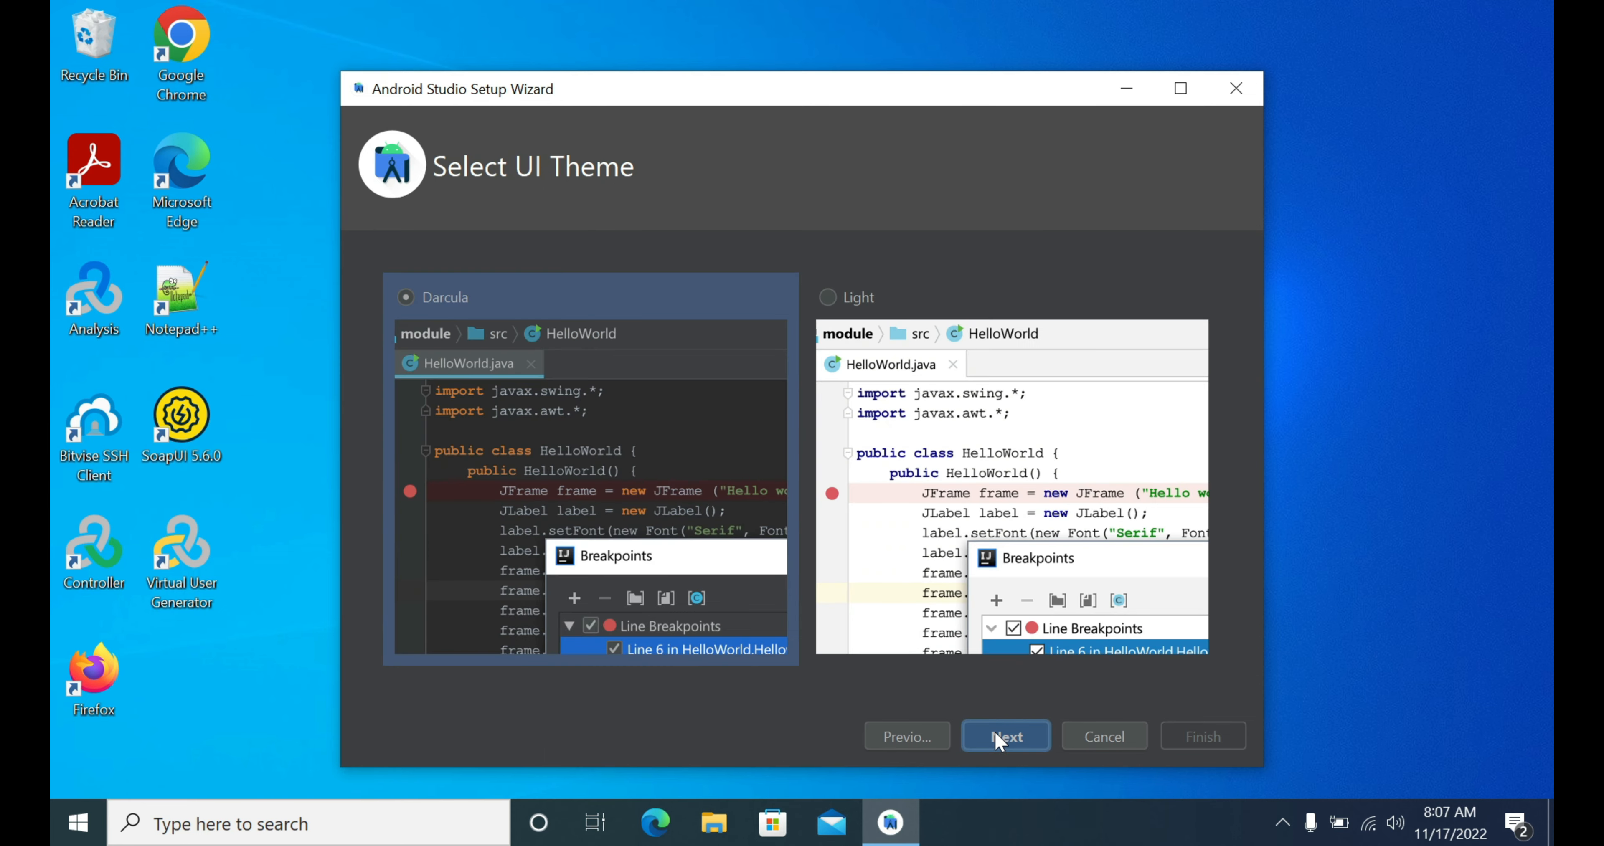
pyautogui.click(1019, 739)
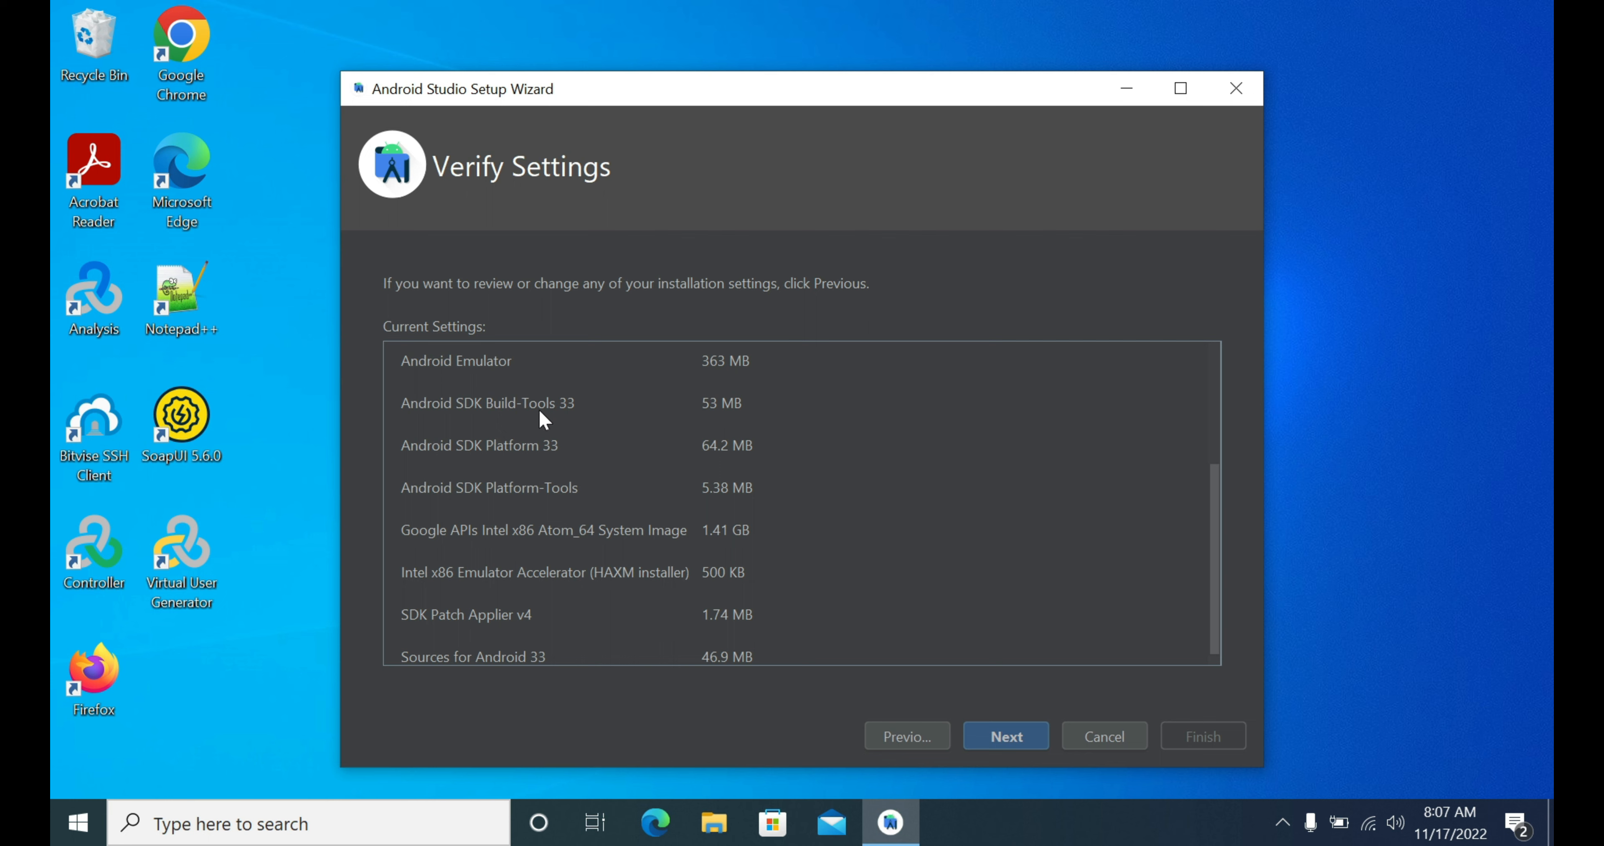
pyautogui.click(996, 744)
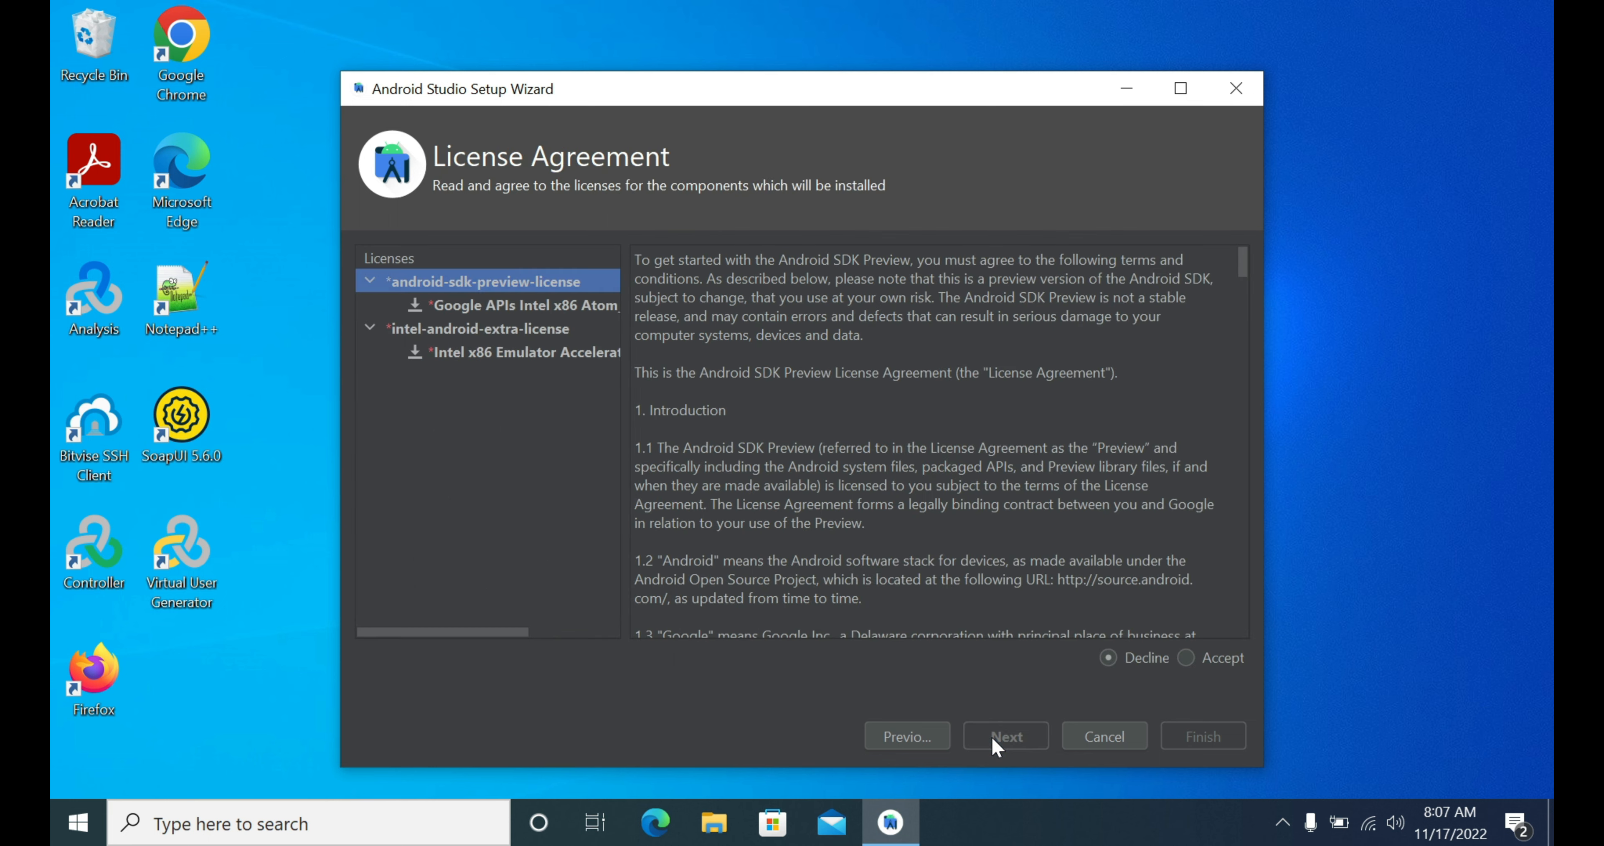
# Accept the android-sdk-preview and intel-android-extra licenses and start downloading the components.
pyautogui.click(1187, 658)
pyautogui.click(496, 355)
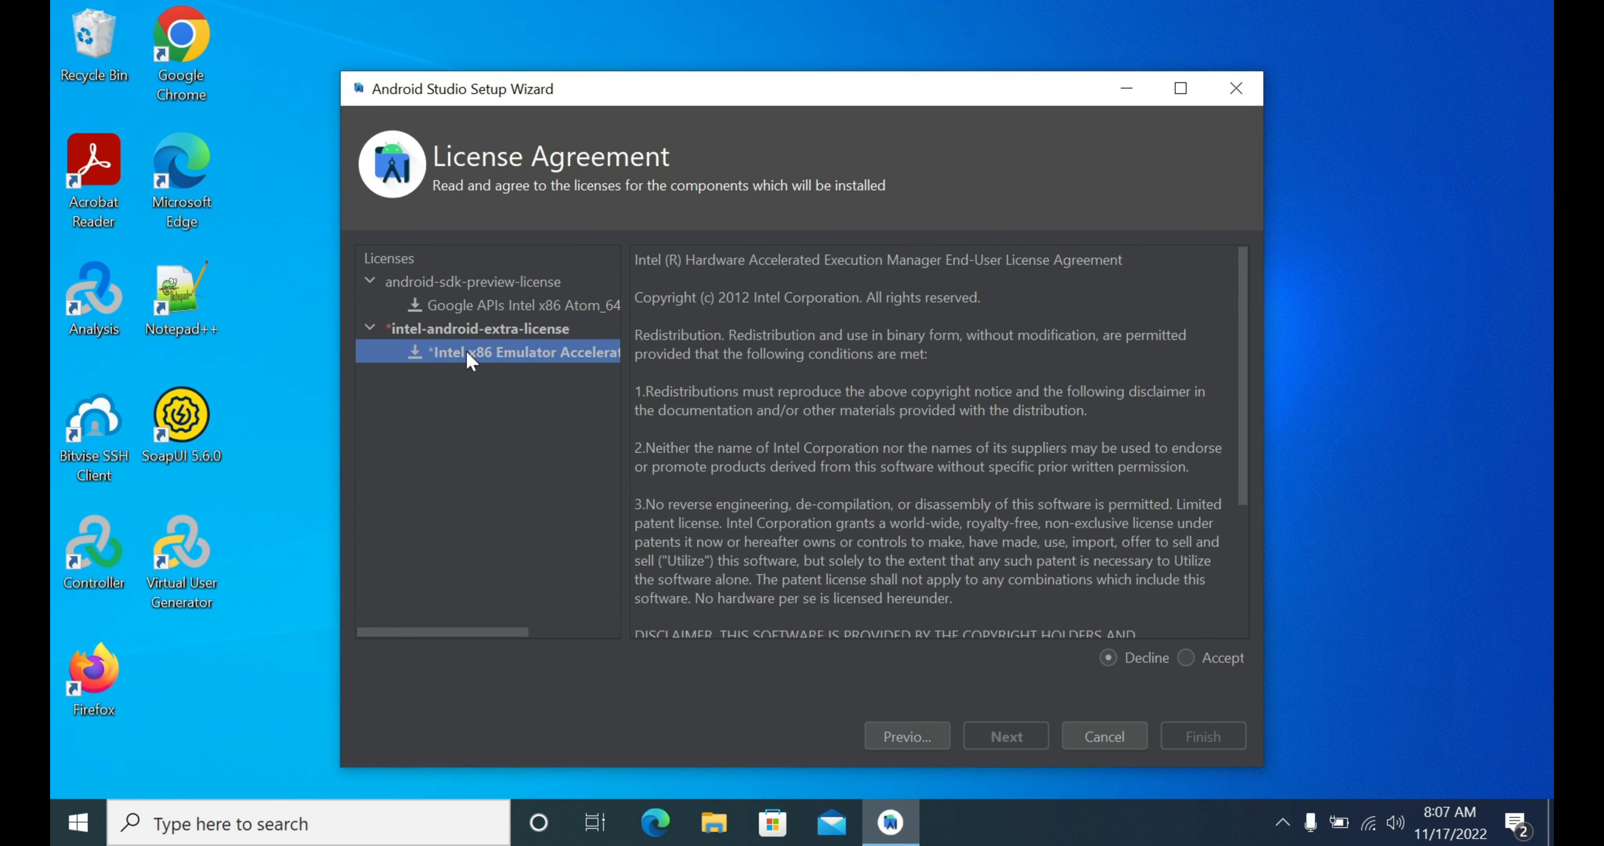
pyautogui.click(1207, 663)
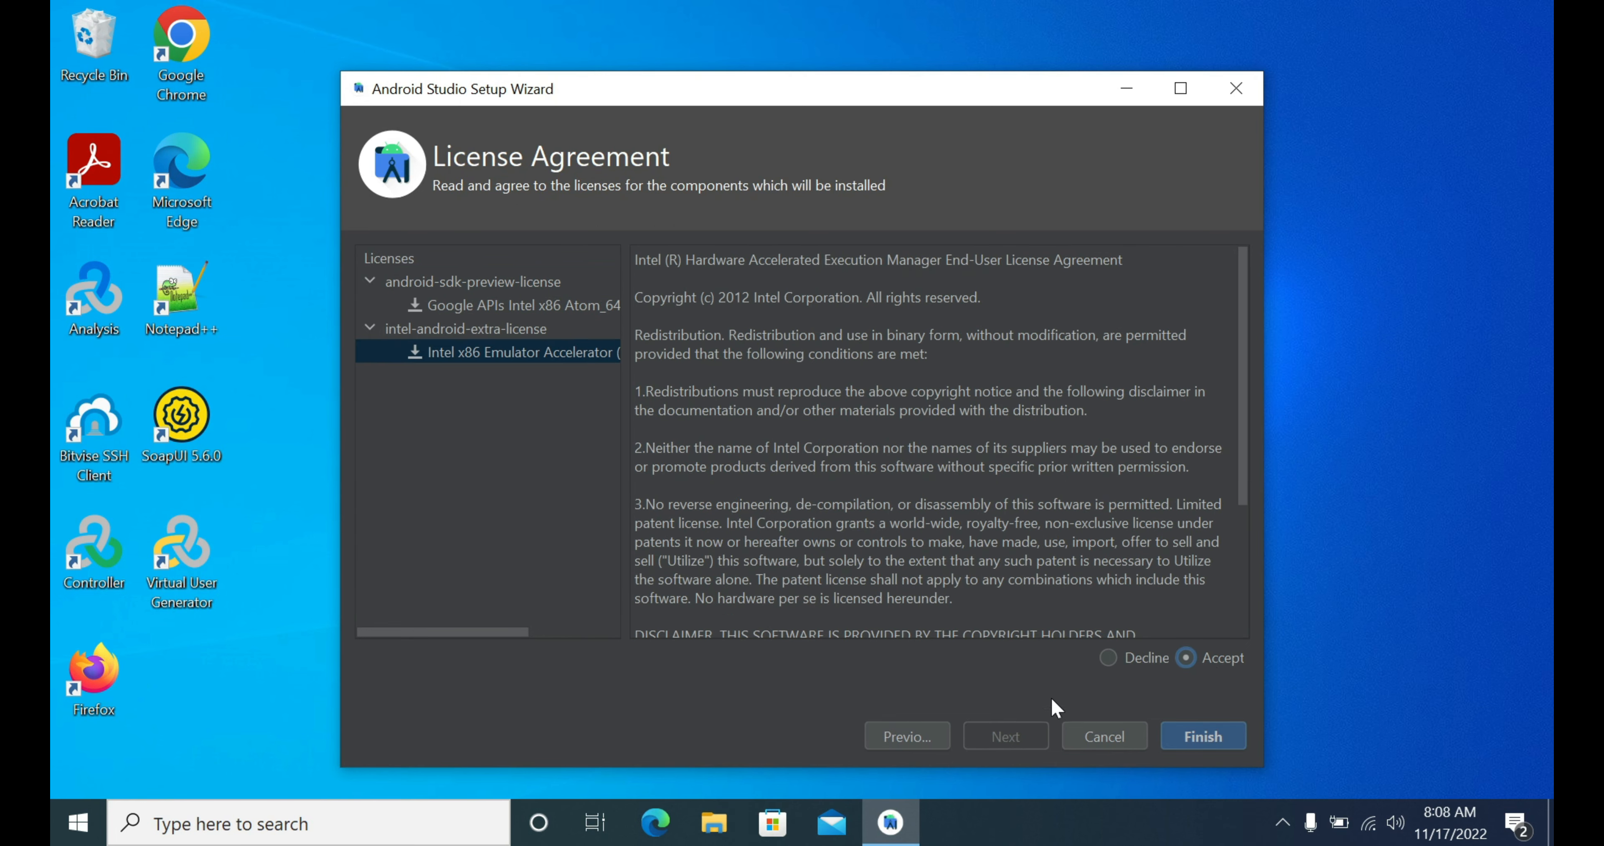
pyautogui.click(1204, 740)
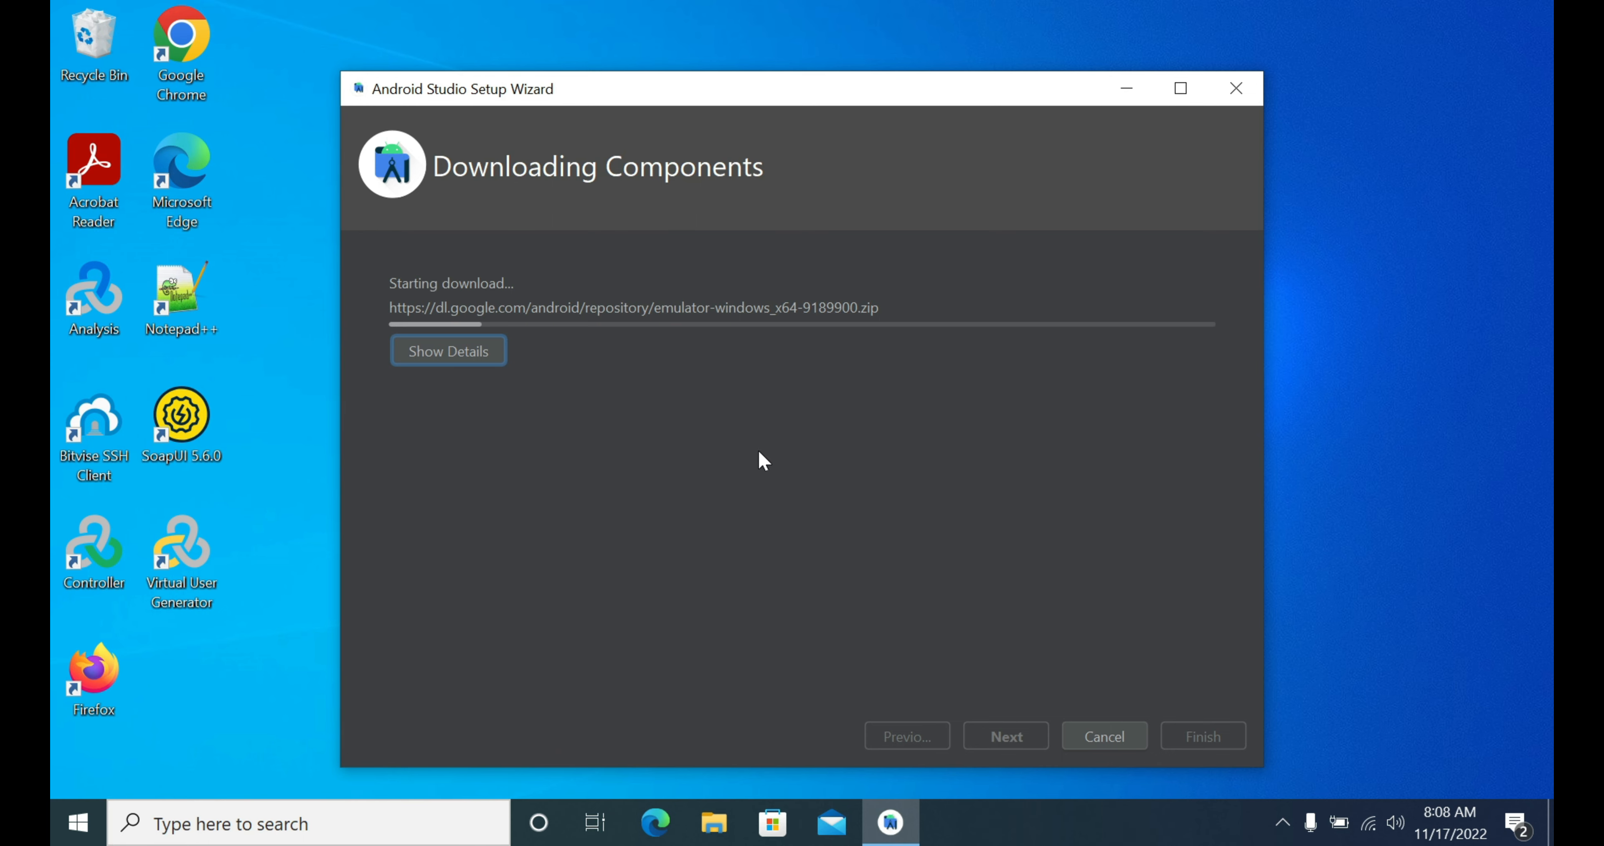
# Show the download details, review the component installation log, and finish the setup wizard.
pyautogui.click(457, 358)
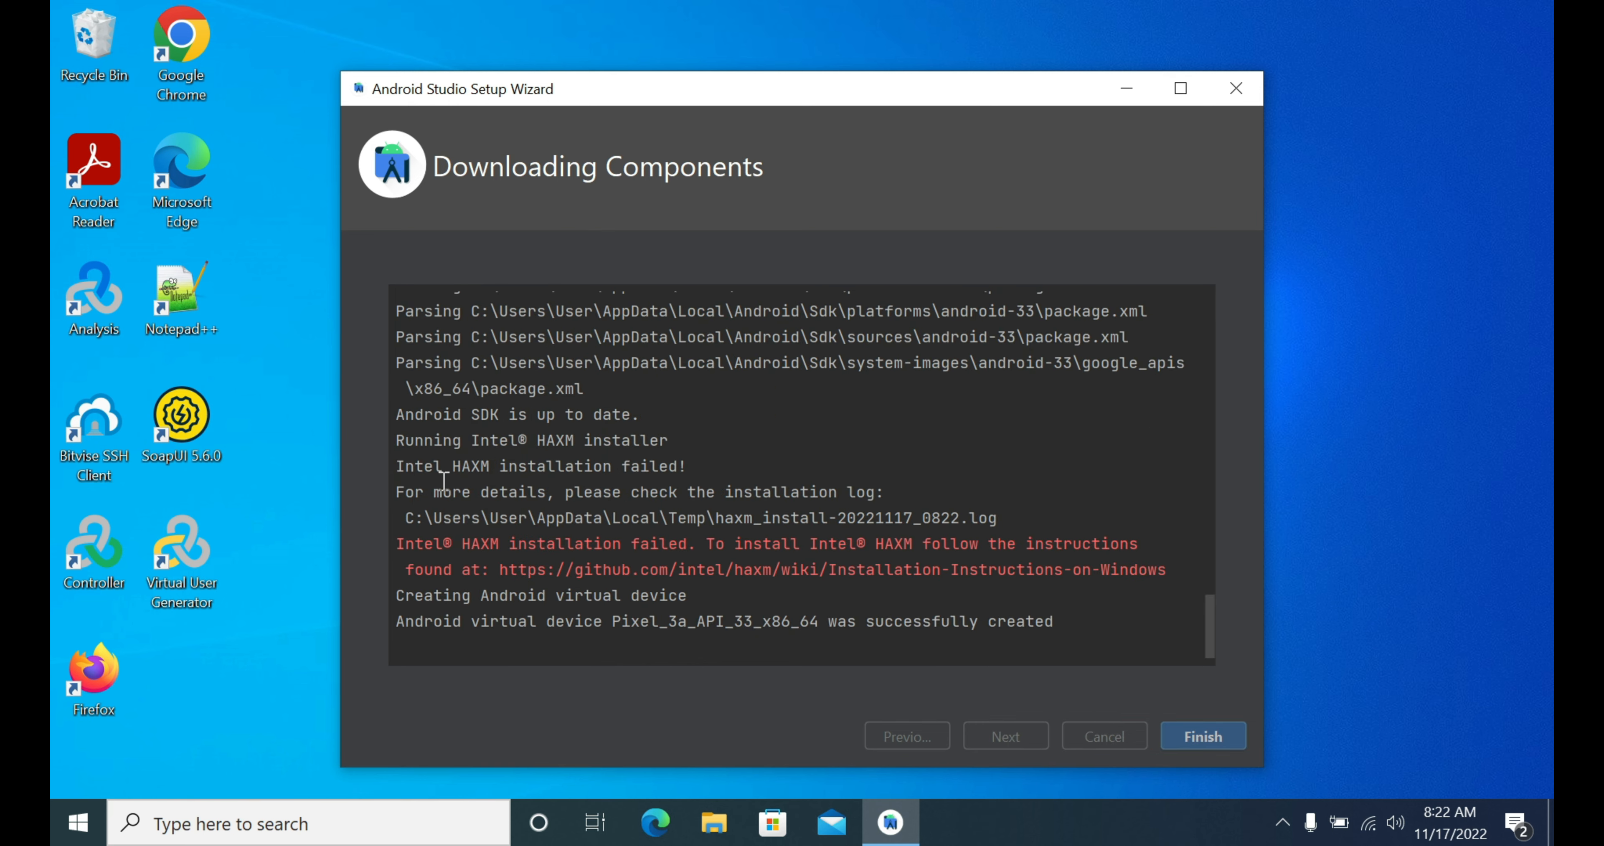
pyautogui.scroll(10, 453, 503)
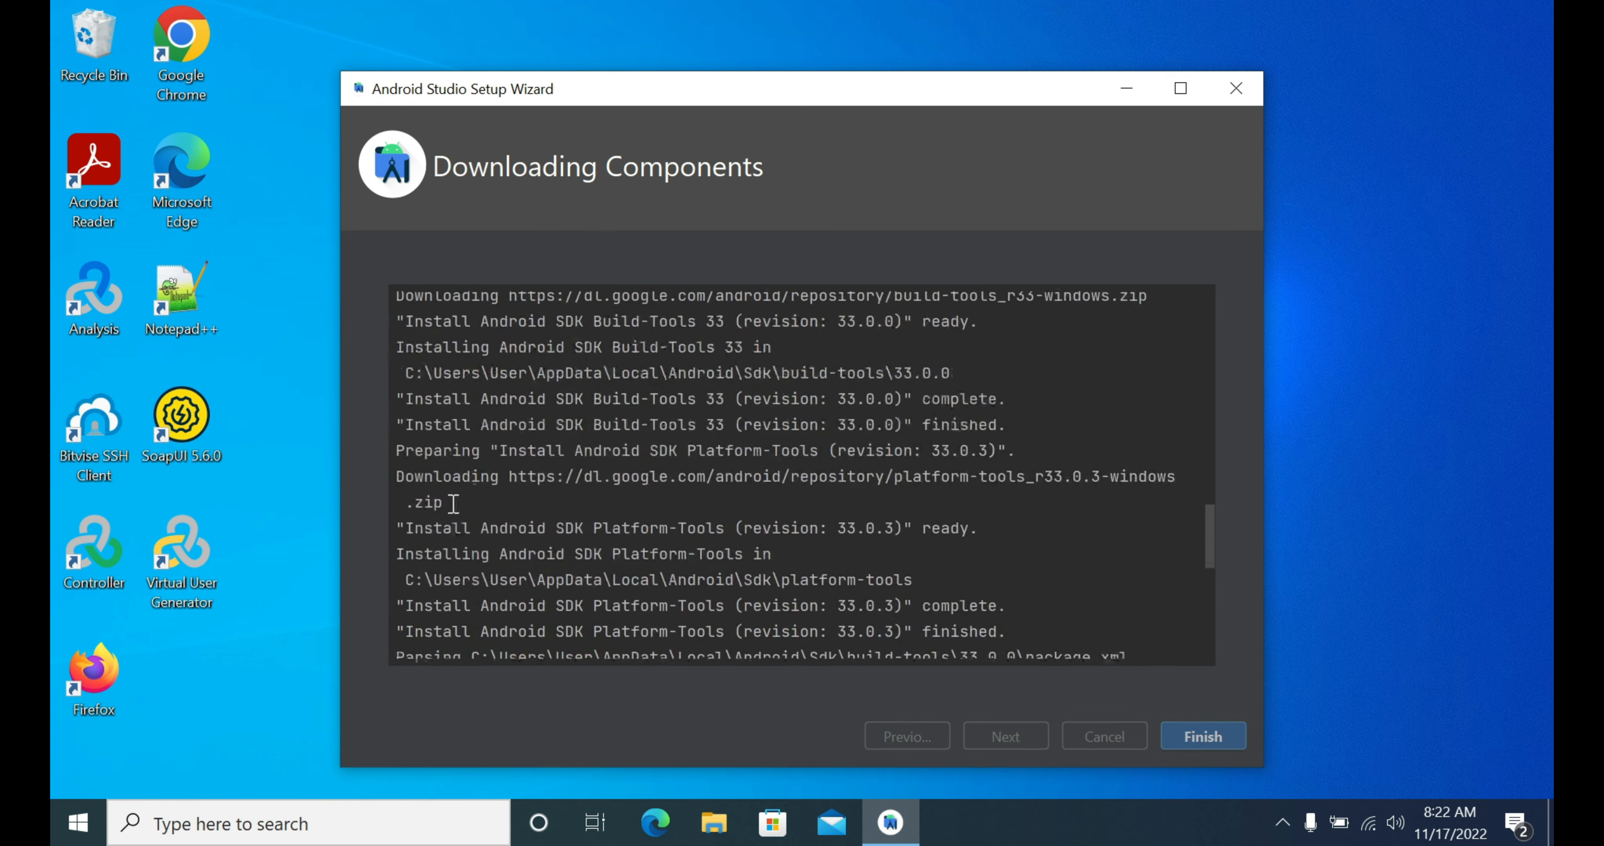
pyautogui.scroll(5, 564, 440)
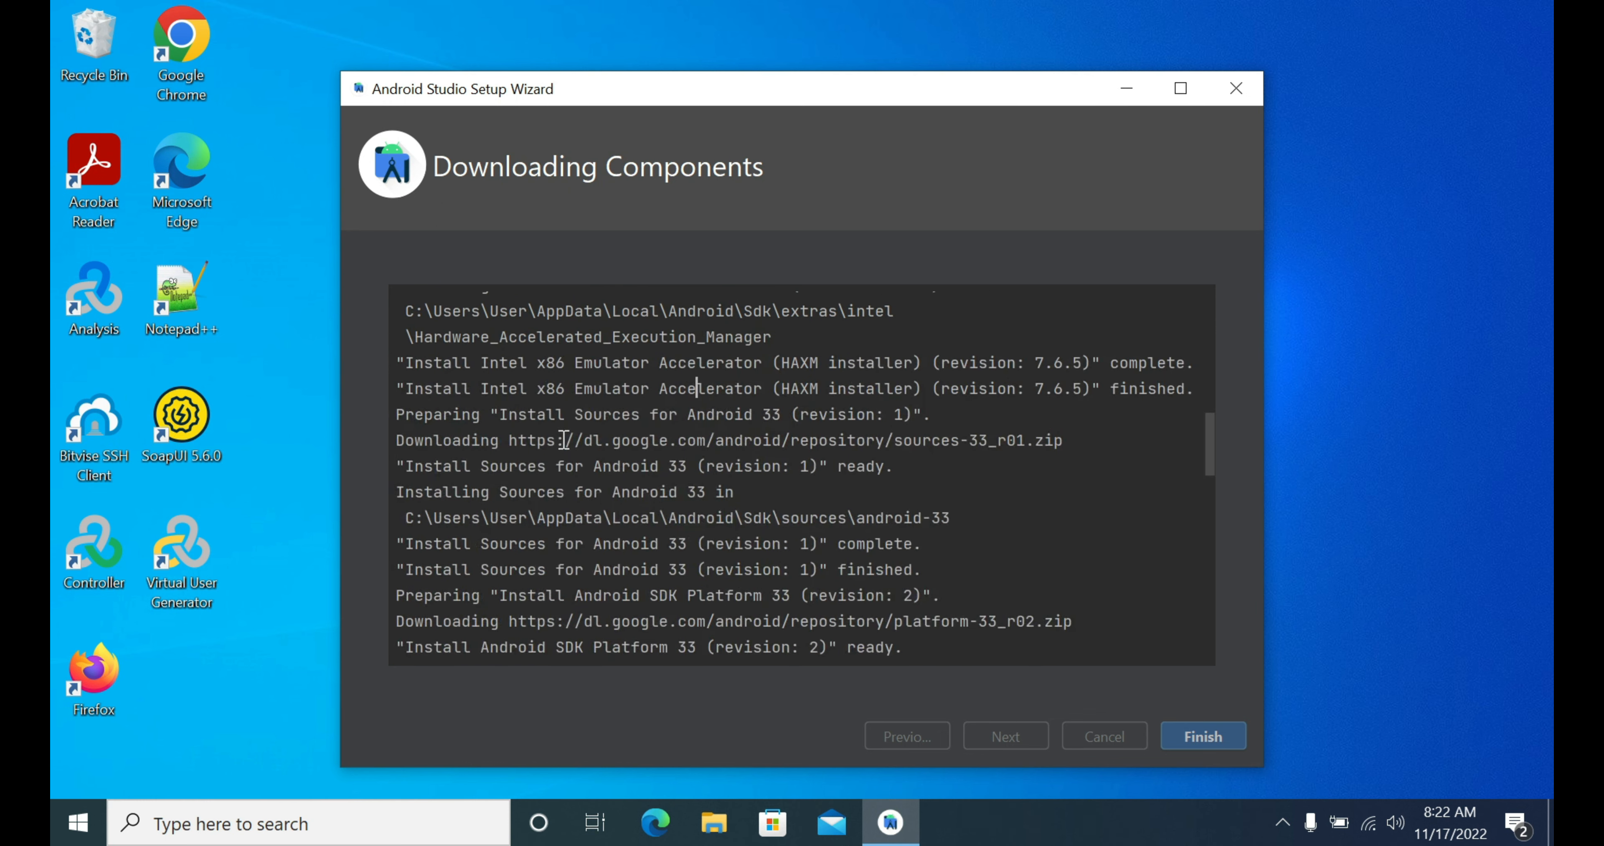
pyautogui.moveTo(469, 374); pyautogui.dragTo(734, 623)
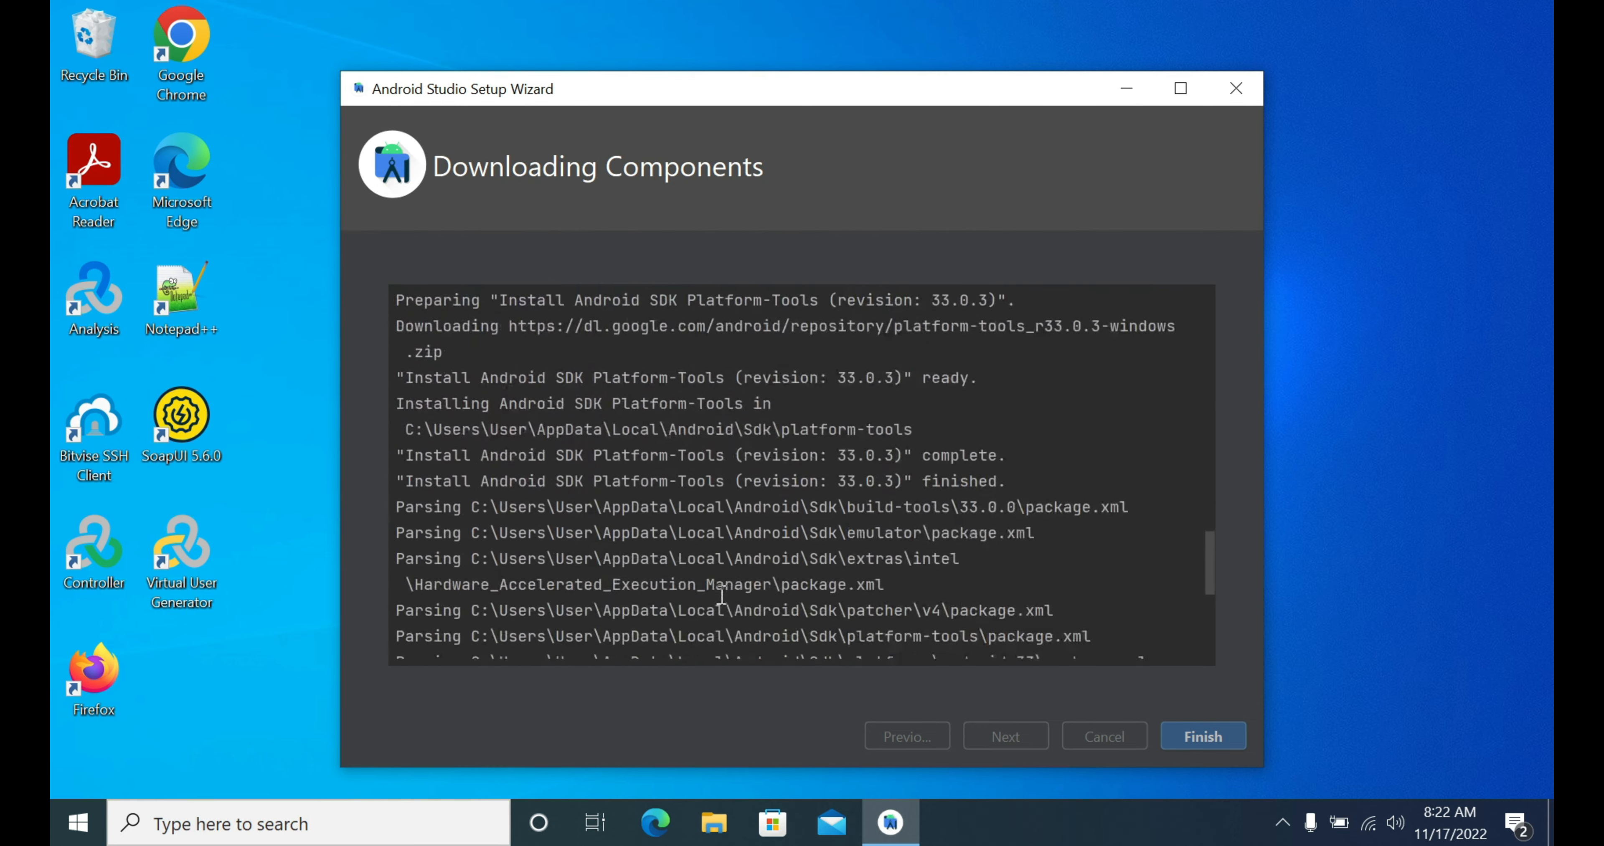
pyautogui.moveTo(419, 395); pyautogui.dragTo(1060, 621)
pyautogui.click(476, 418)
pyautogui.click(1060, 622)
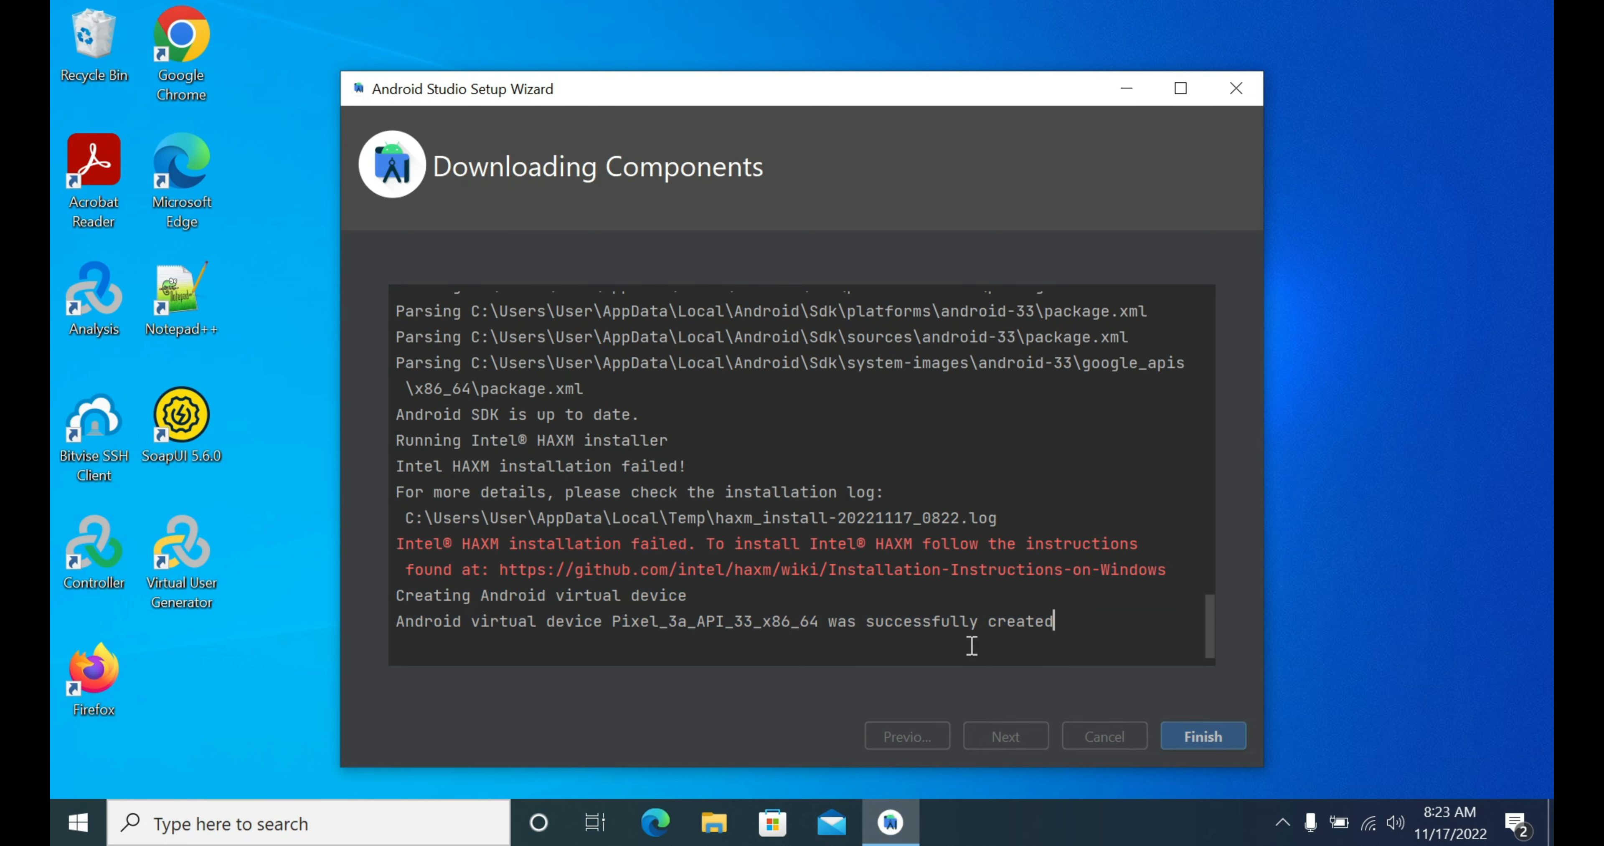
pyautogui.click(1203, 741)
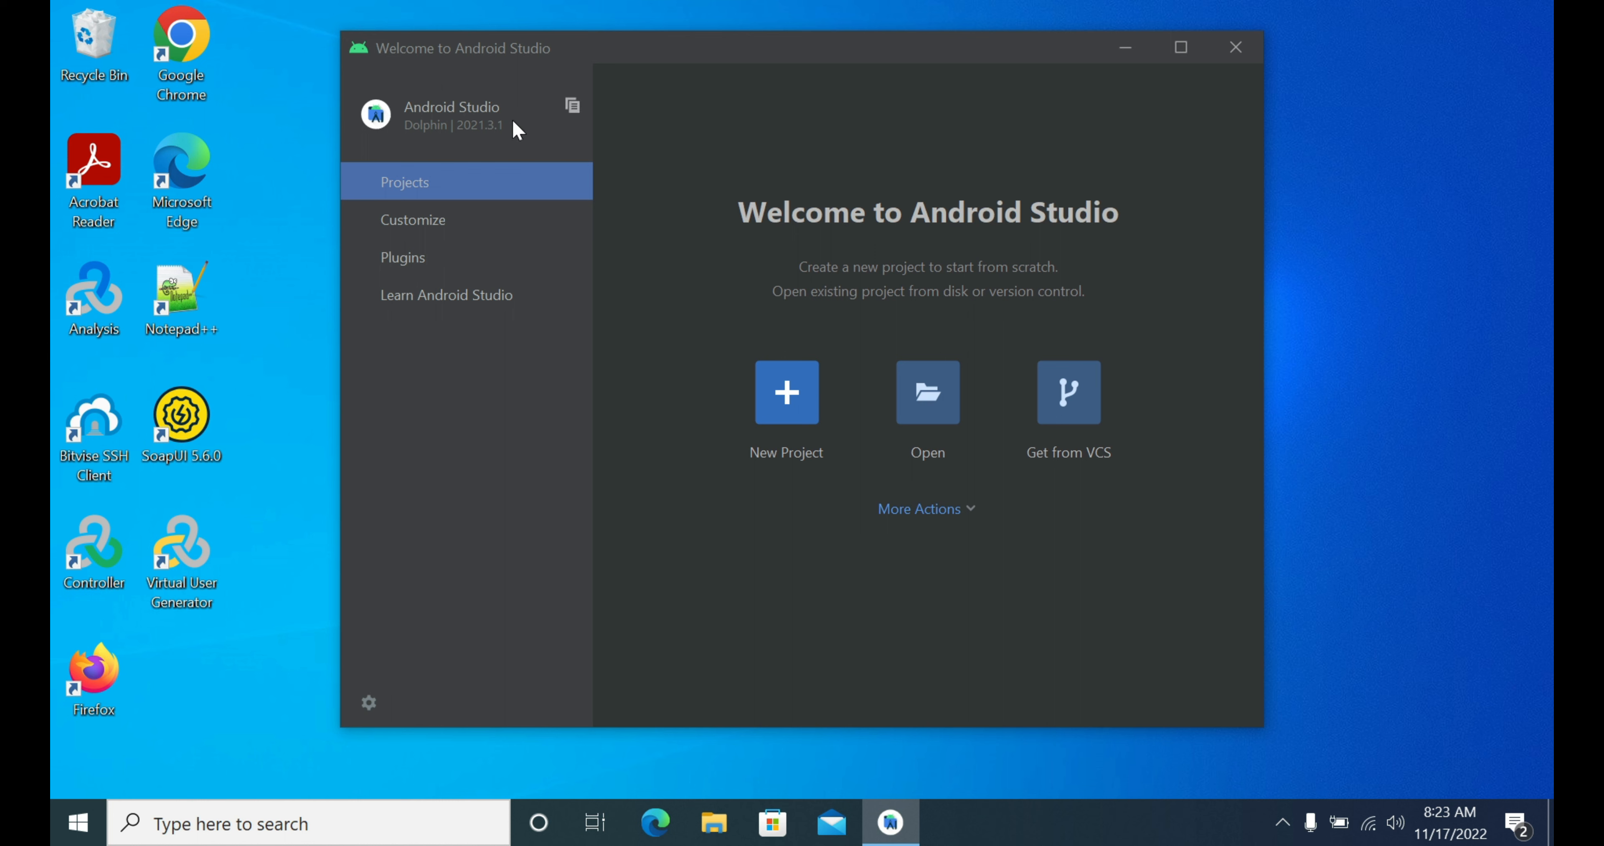
# Start a new phone and tablet project from the Basic Activity template with Java as its language.
pyautogui.click(784, 396)
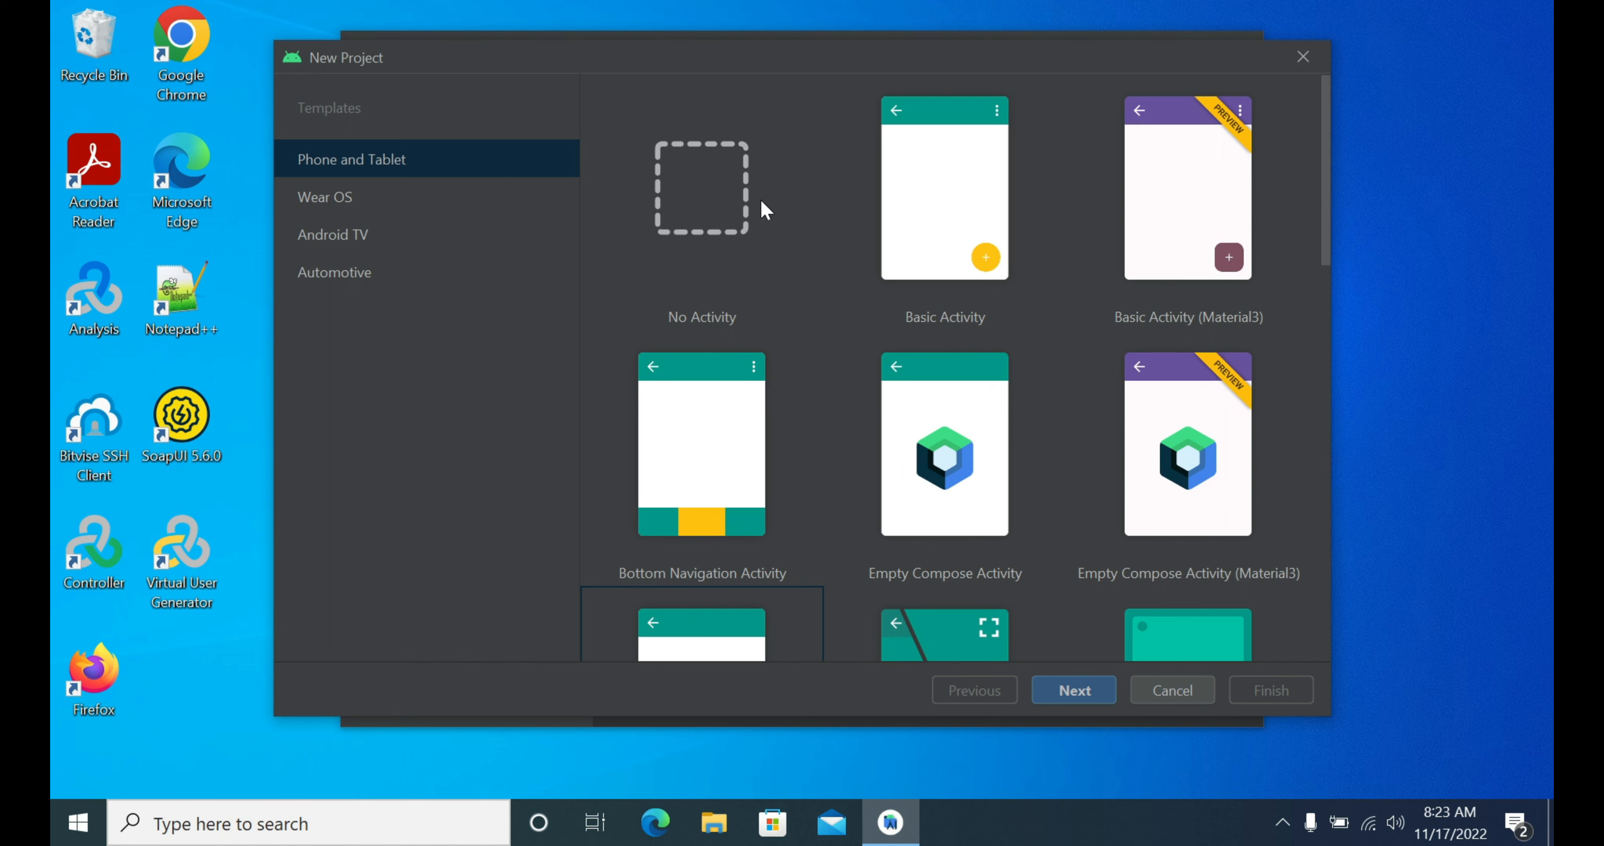
pyautogui.click(957, 211)
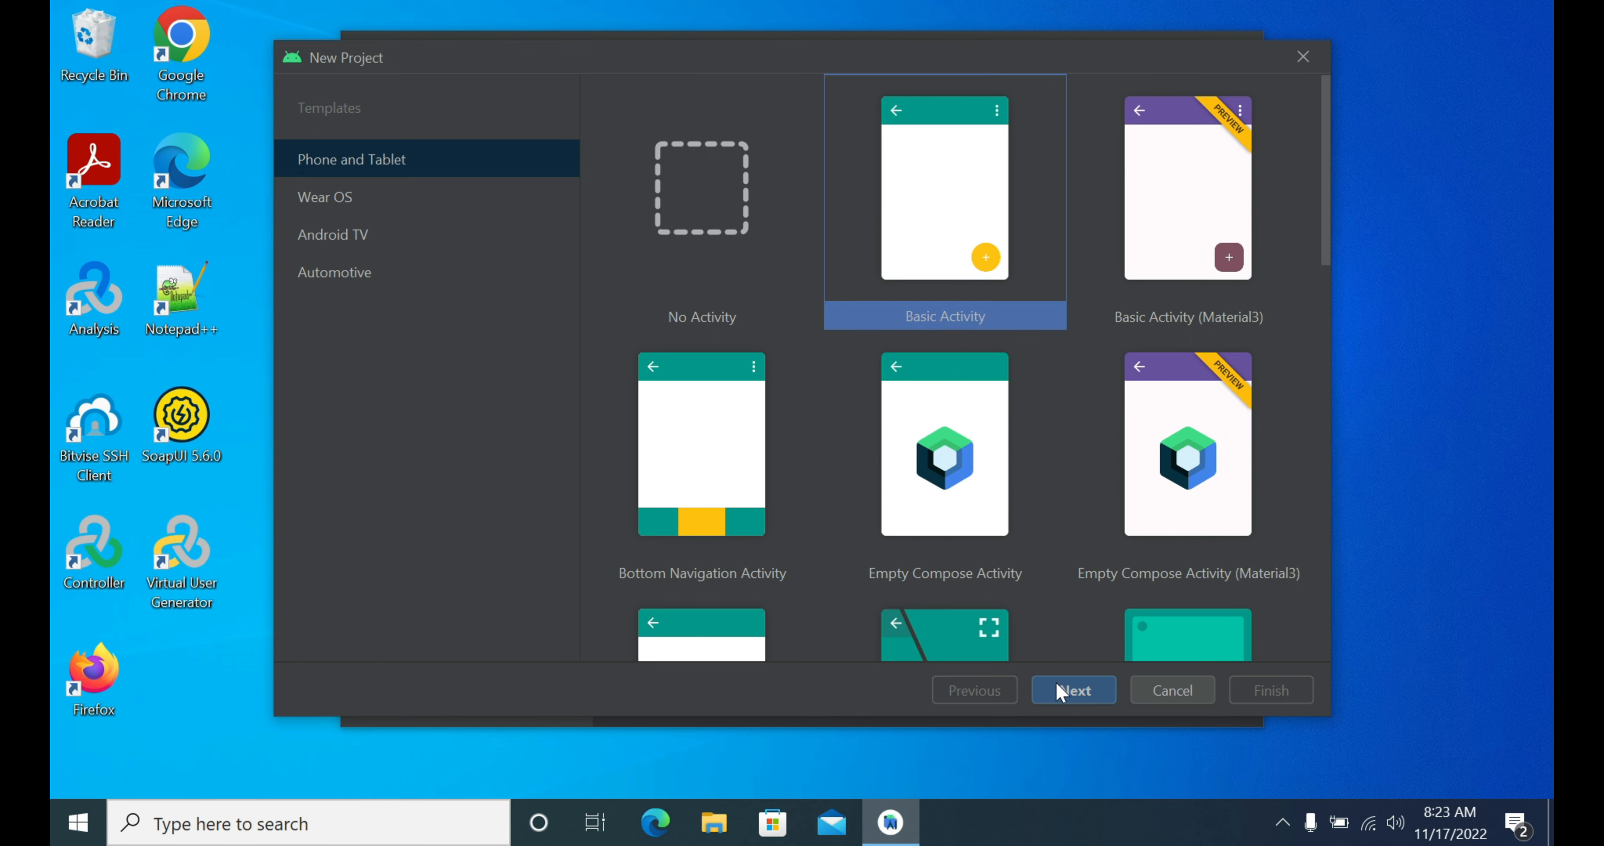
pyautogui.click(1080, 700)
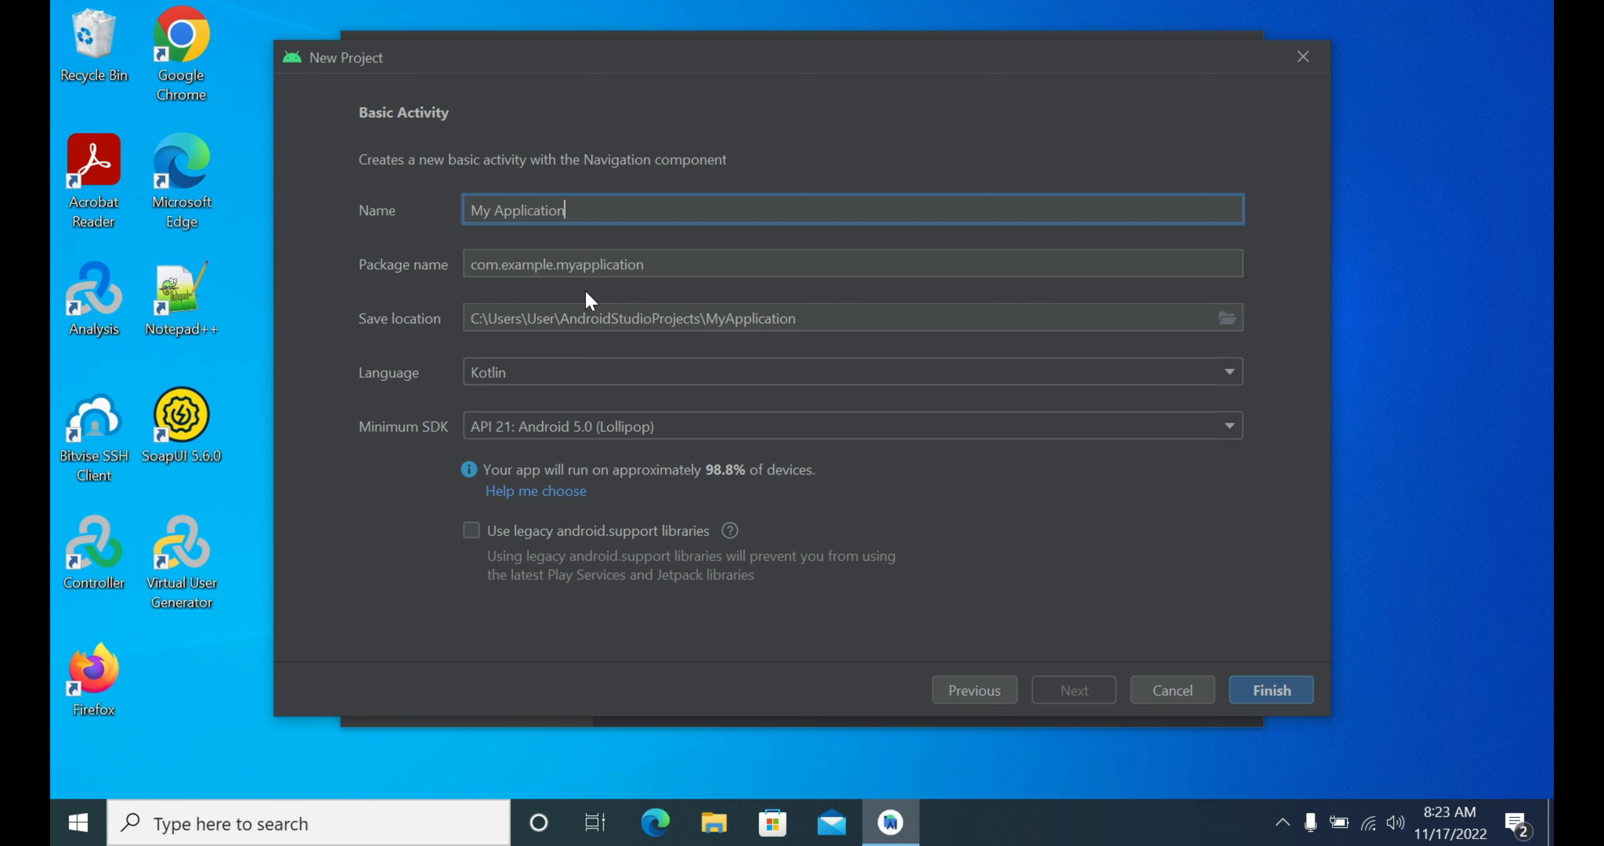
pyautogui.click(727, 386)
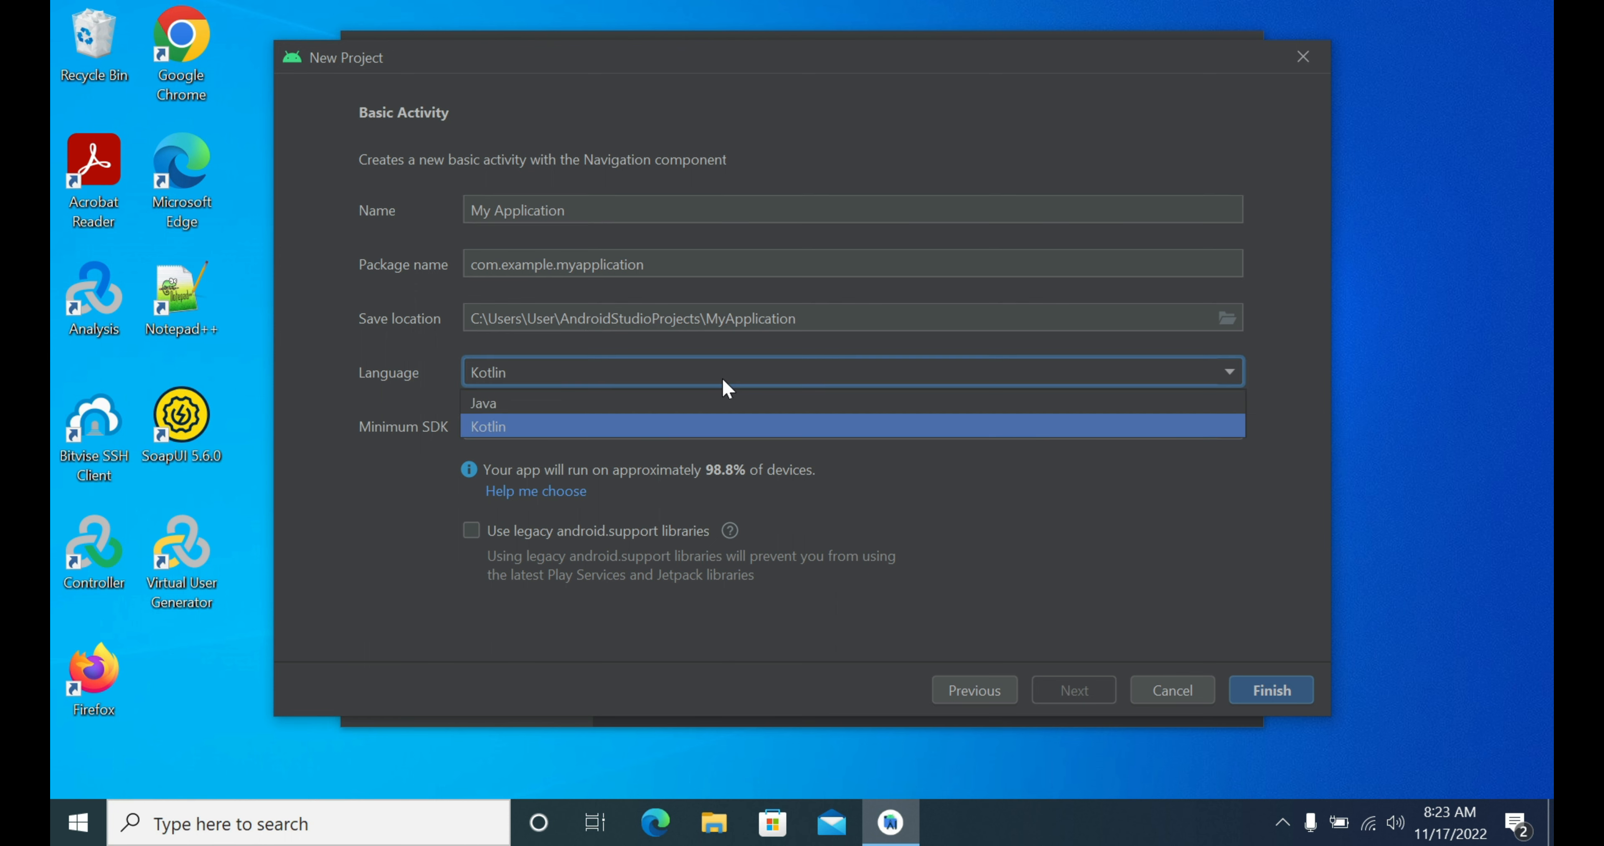
pyautogui.click(523, 404)
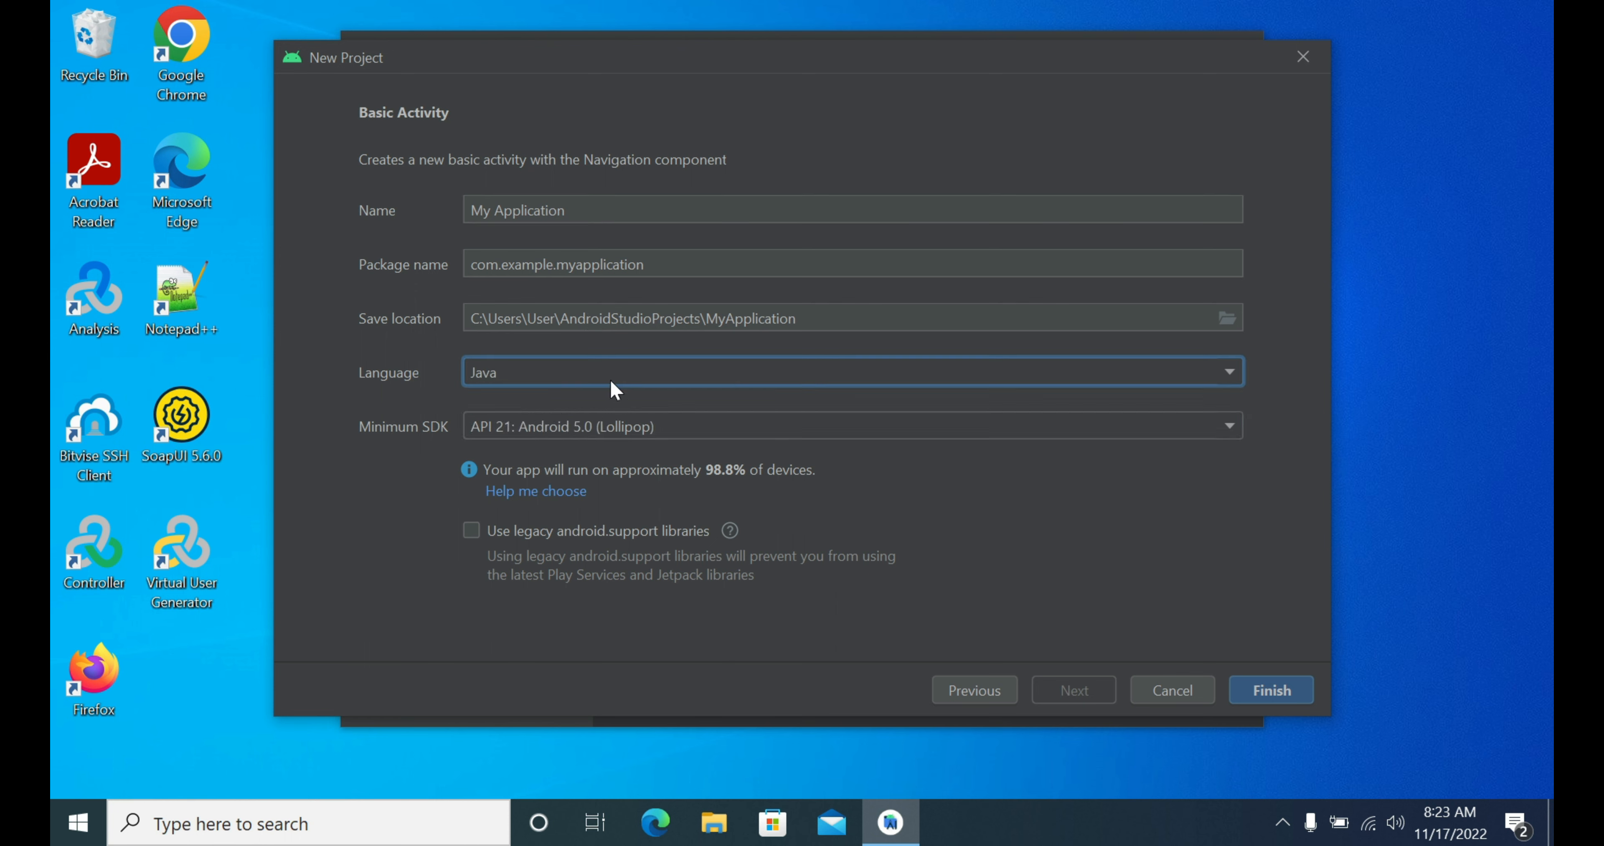
# Try API 33: Android Tiramisu and API 31: Android 12.0 (S) as the minimum SDK to compare device coverage.
pyautogui.click(673, 436)
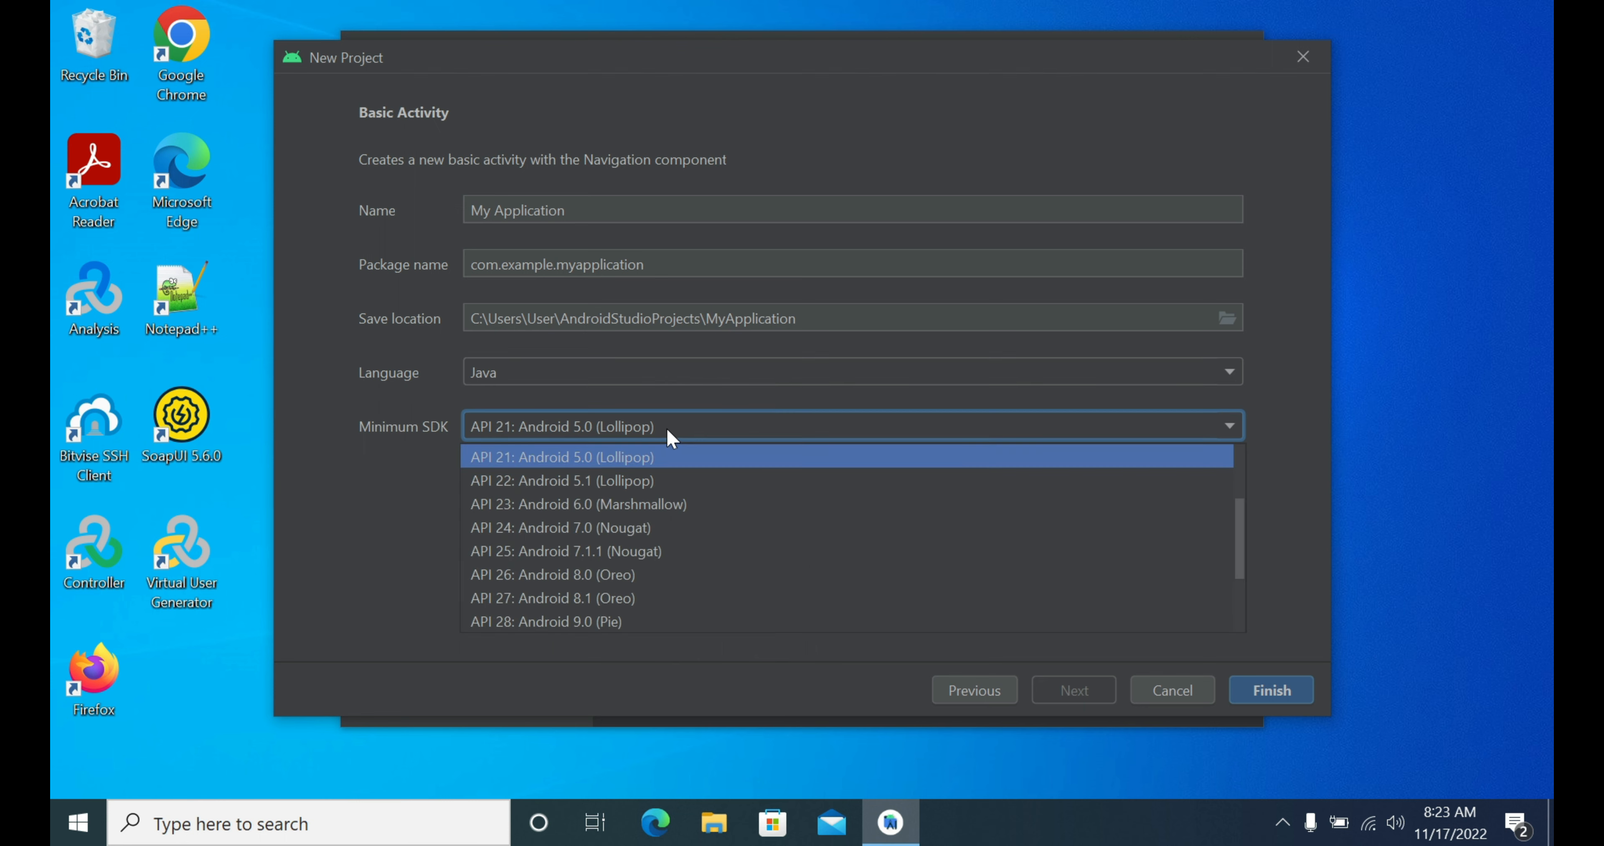
pyautogui.scroll(-4, 589, 573)
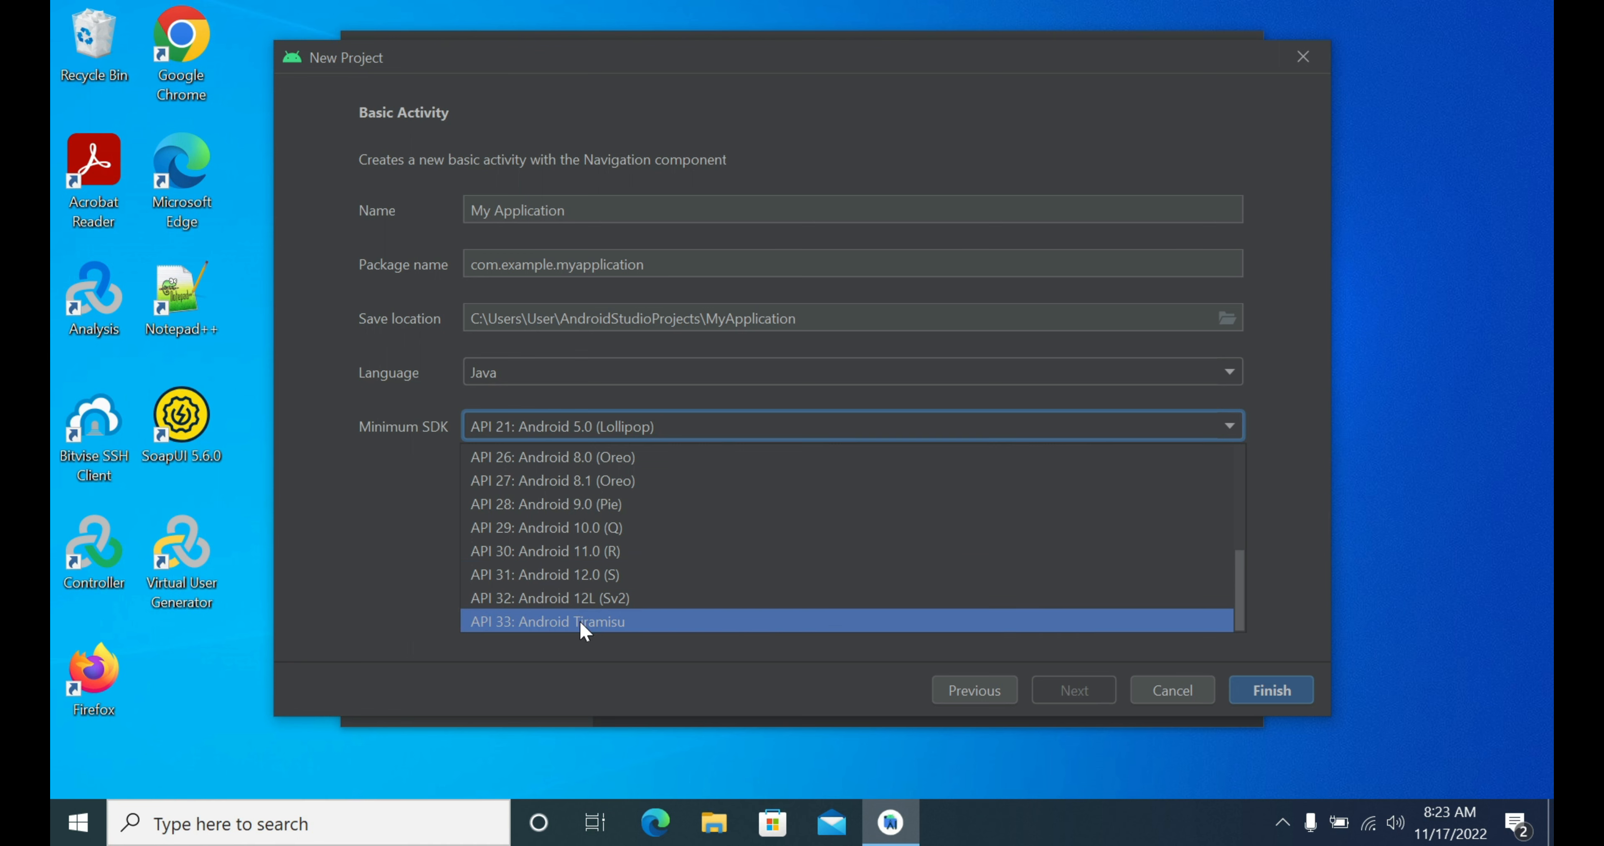
pyautogui.click(516, 623)
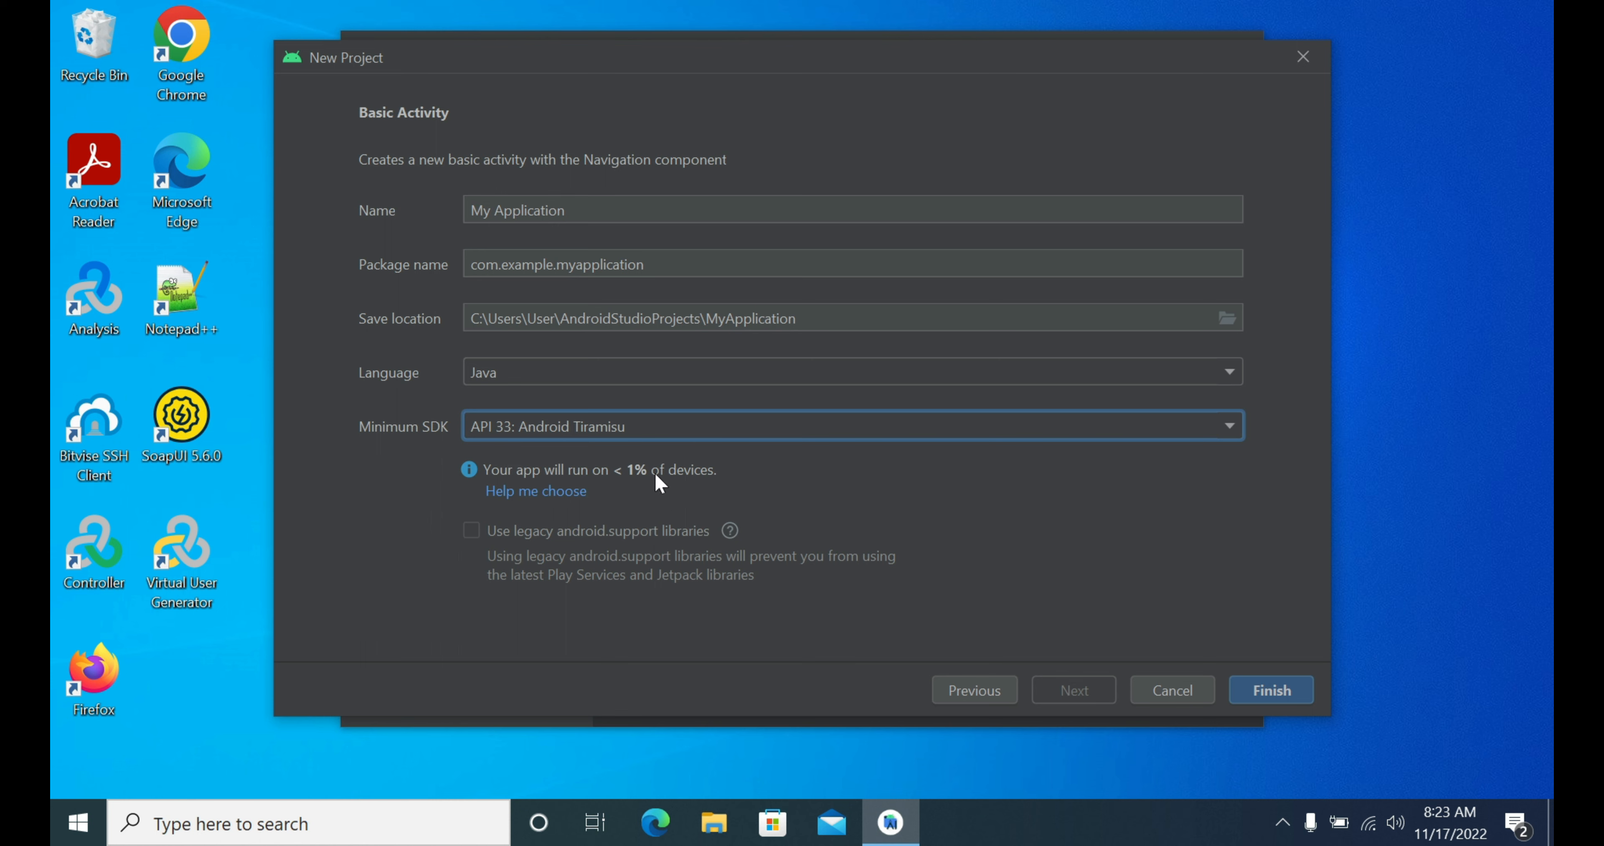
pyautogui.click(681, 434)
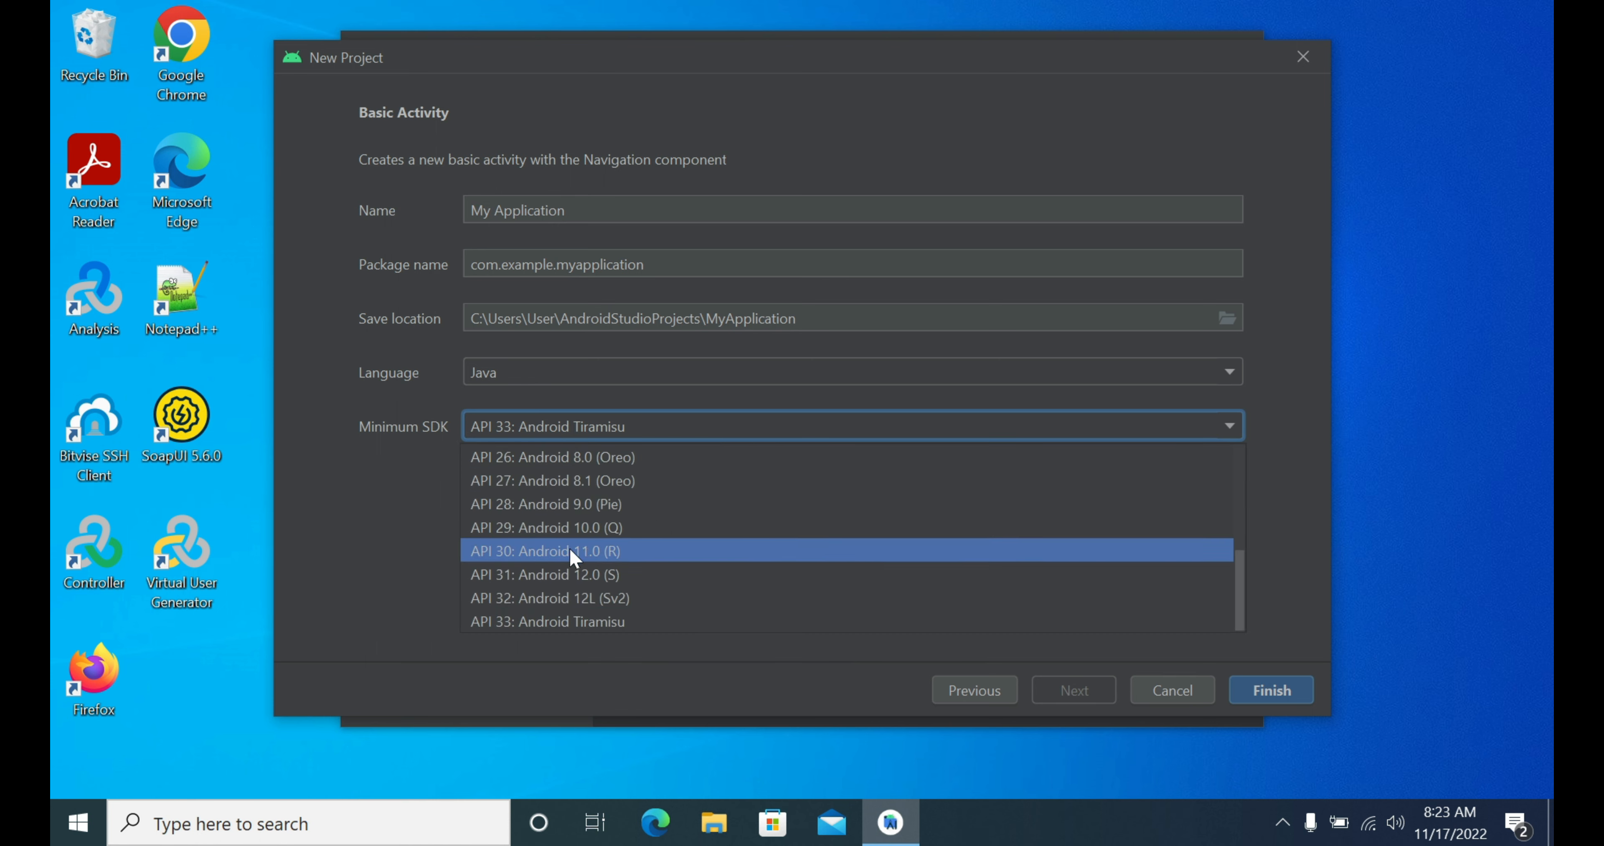
pyautogui.click(507, 573)
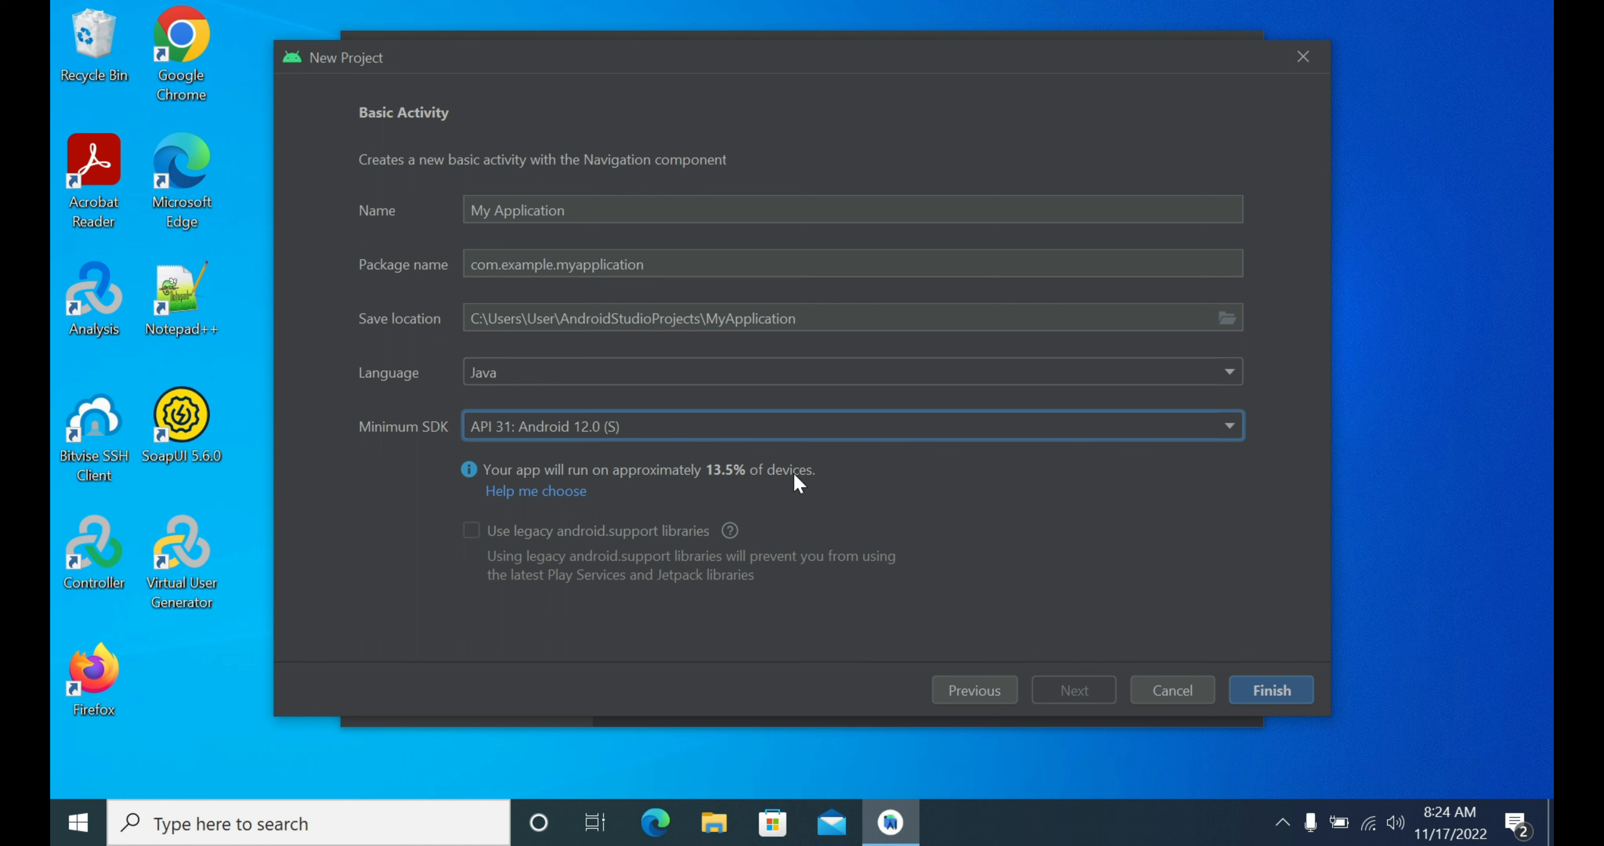
# Set the minimum SDK to API 30: Android 11.0 (R) and create the project, completing the required SDK platform installation.
pyautogui.click(577, 435)
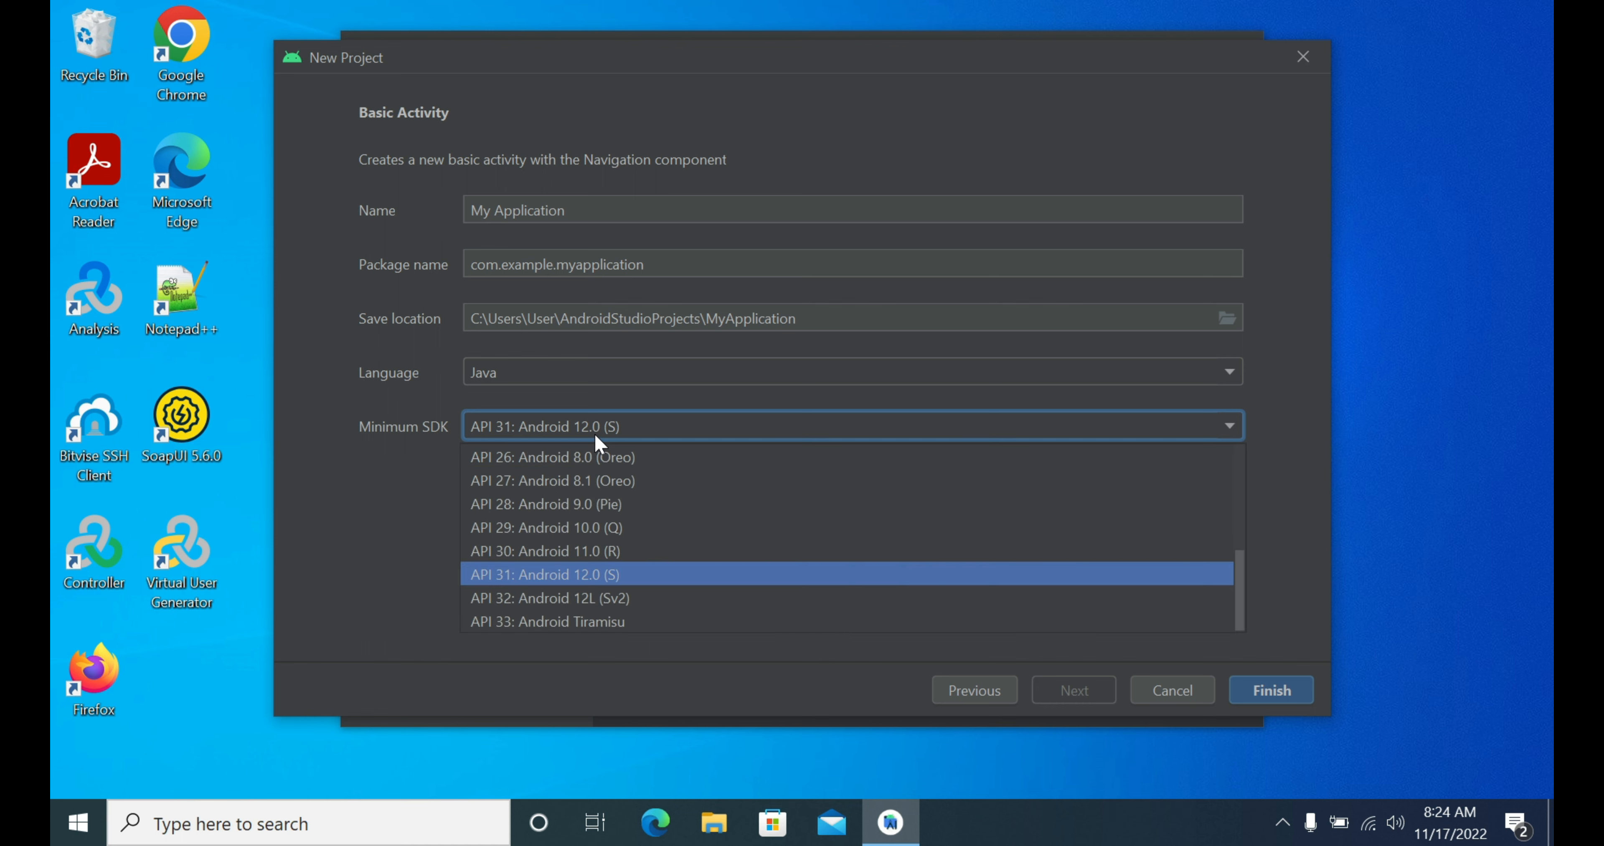
pyautogui.click(572, 551)
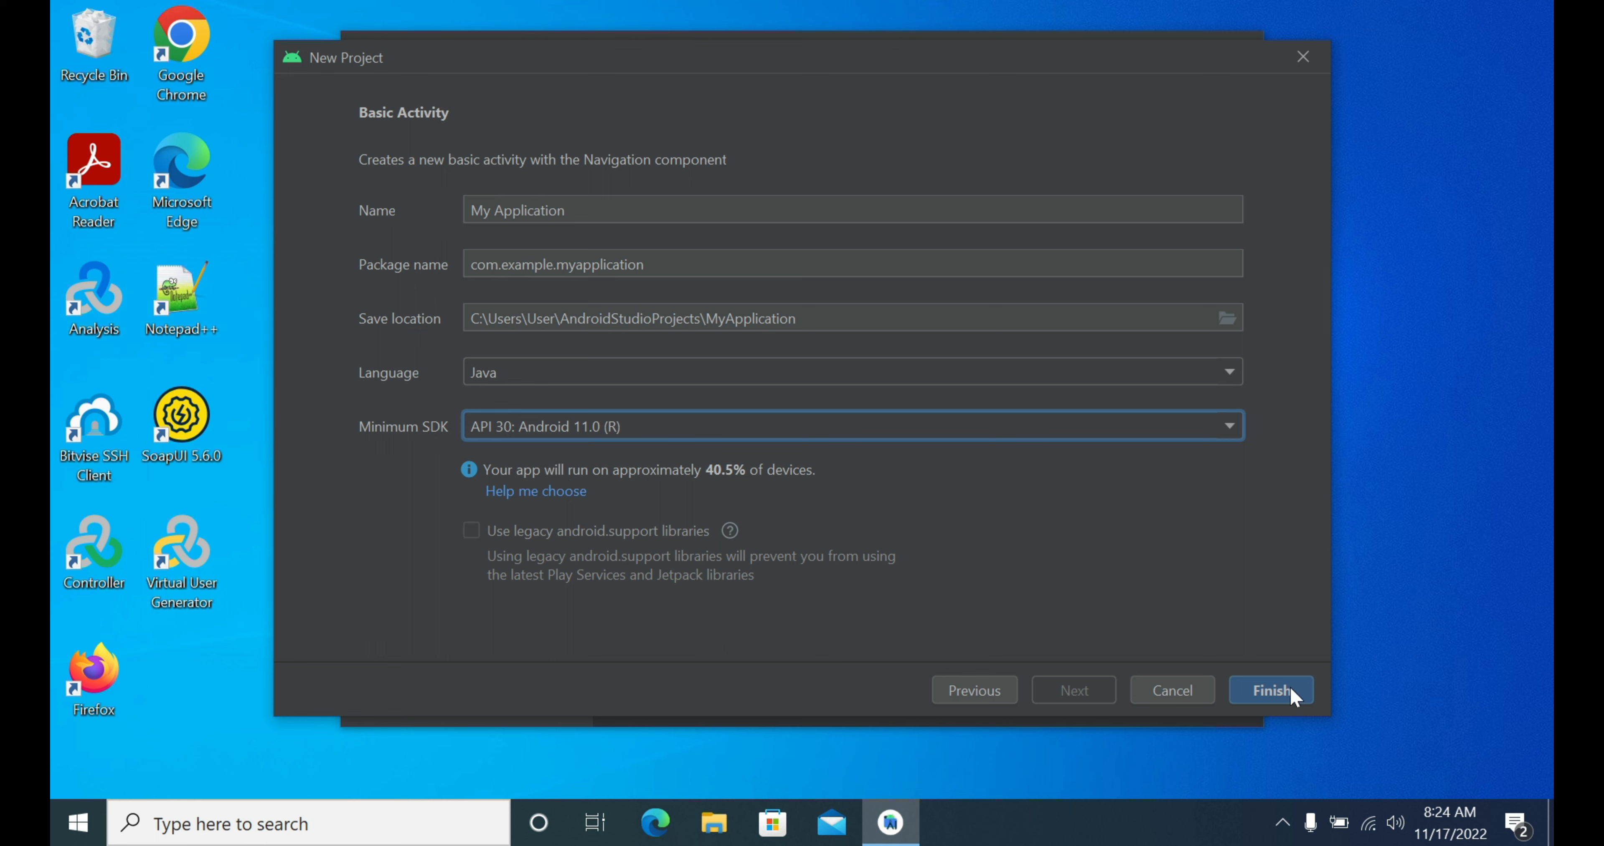
pyautogui.click(1276, 691)
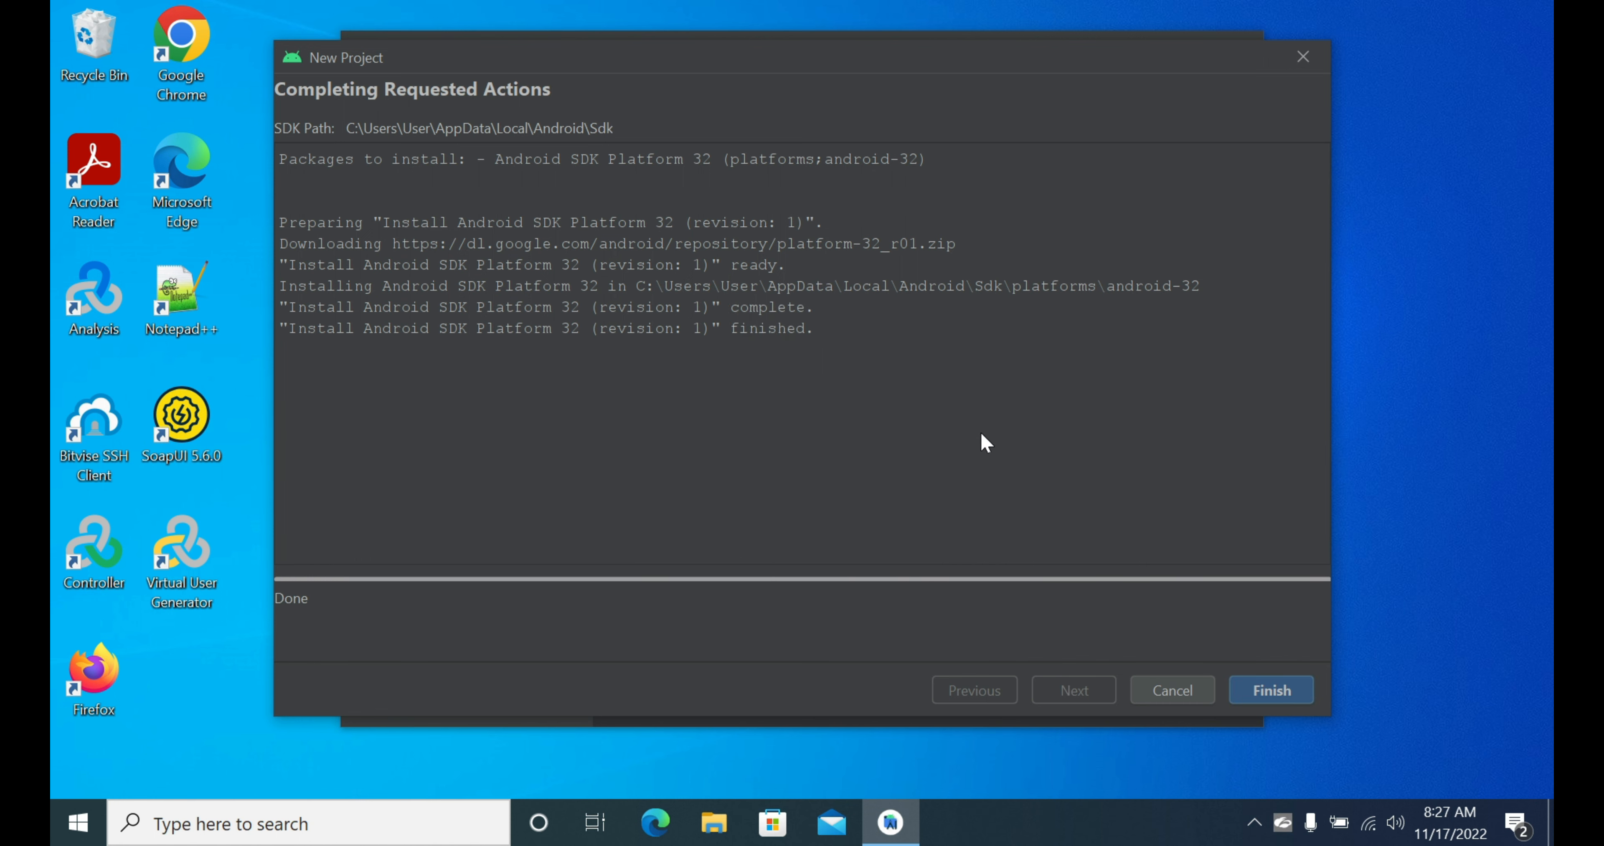
pyautogui.click(1266, 690)
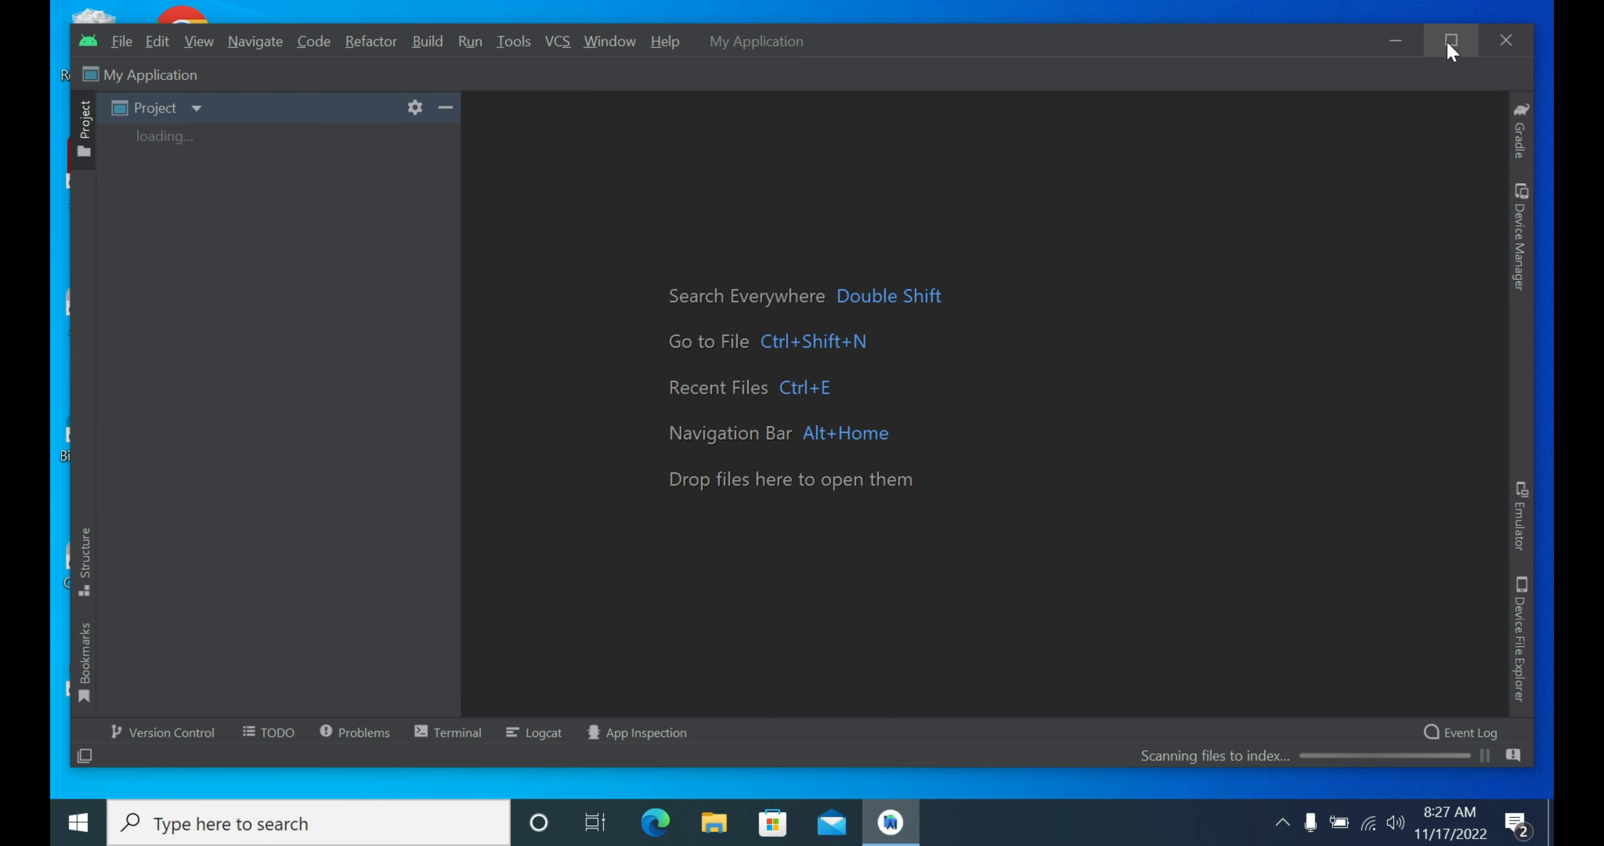
# Maximize the project window and hide the What's New assistant to work in MainActivity.java.
pyautogui.click(1450, 41)
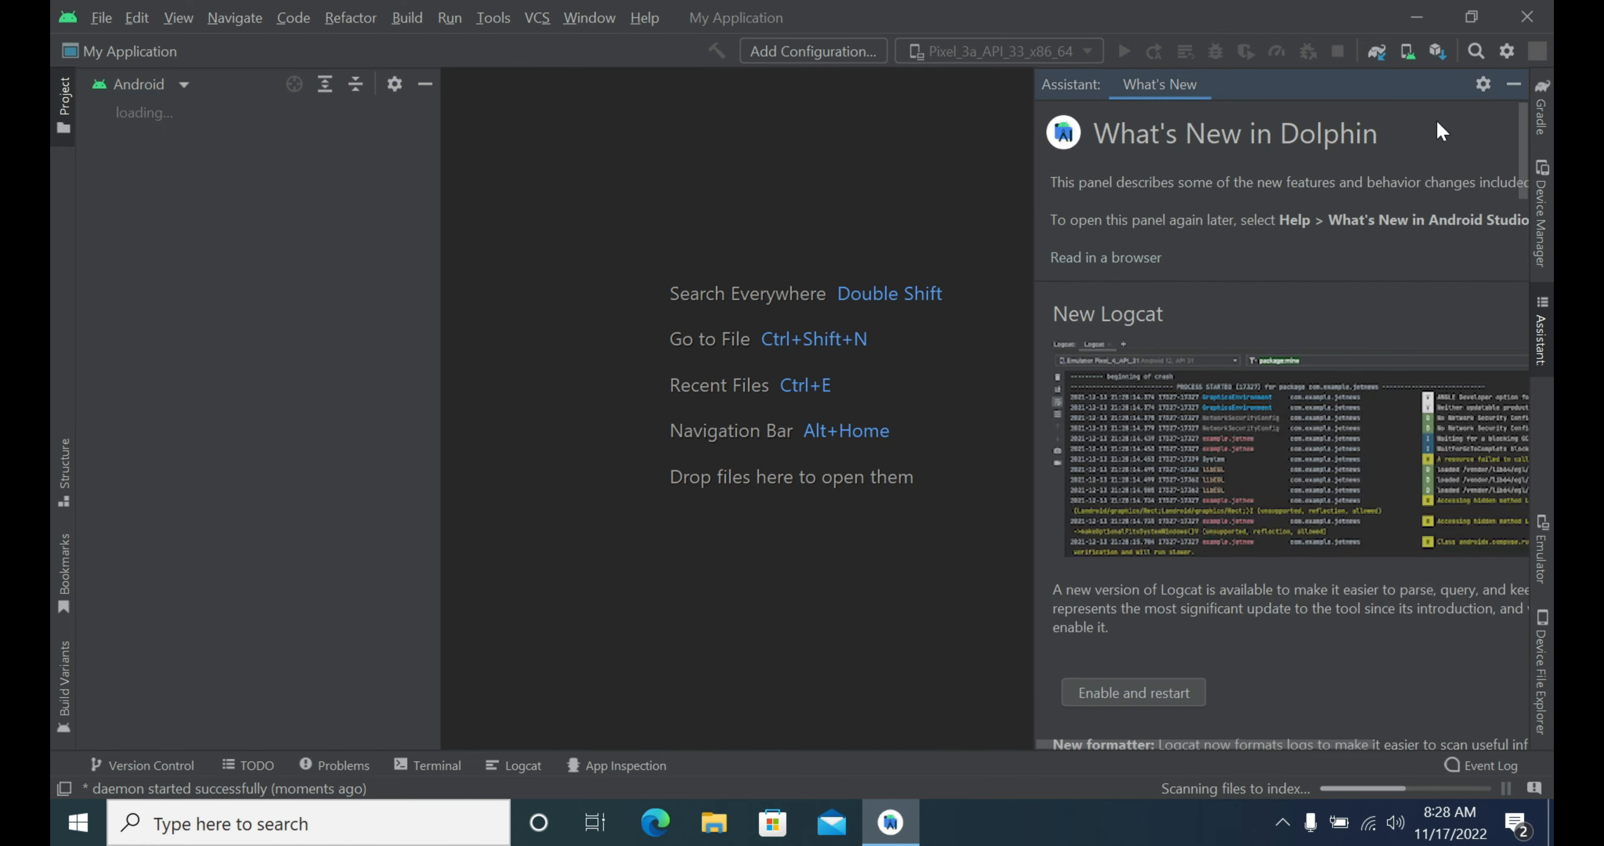
pyautogui.click(1514, 84)
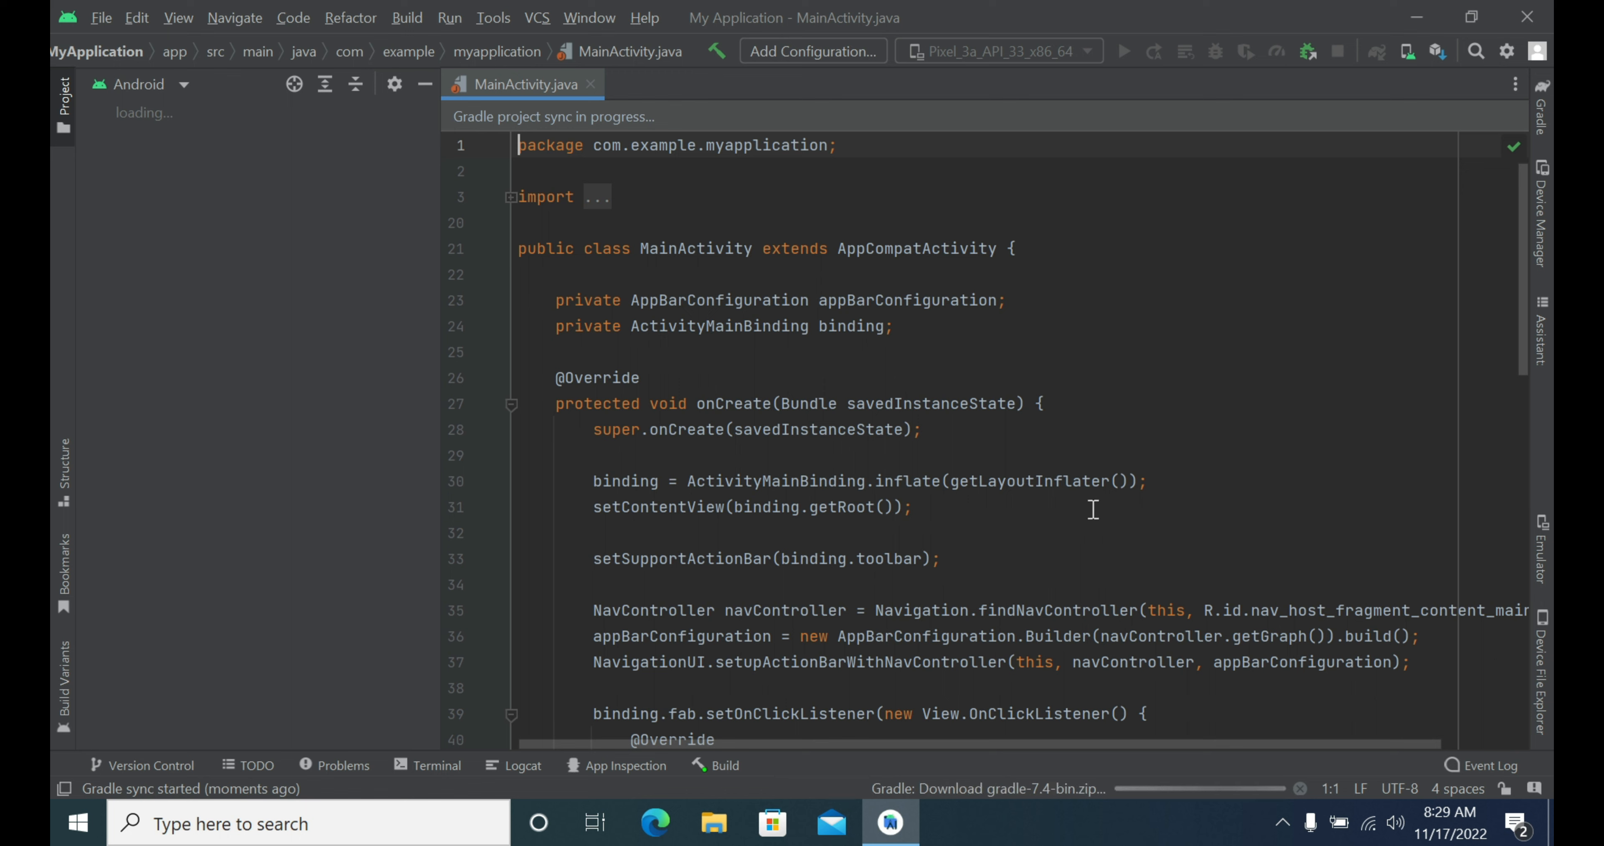
pyautogui.click(1284, 320)
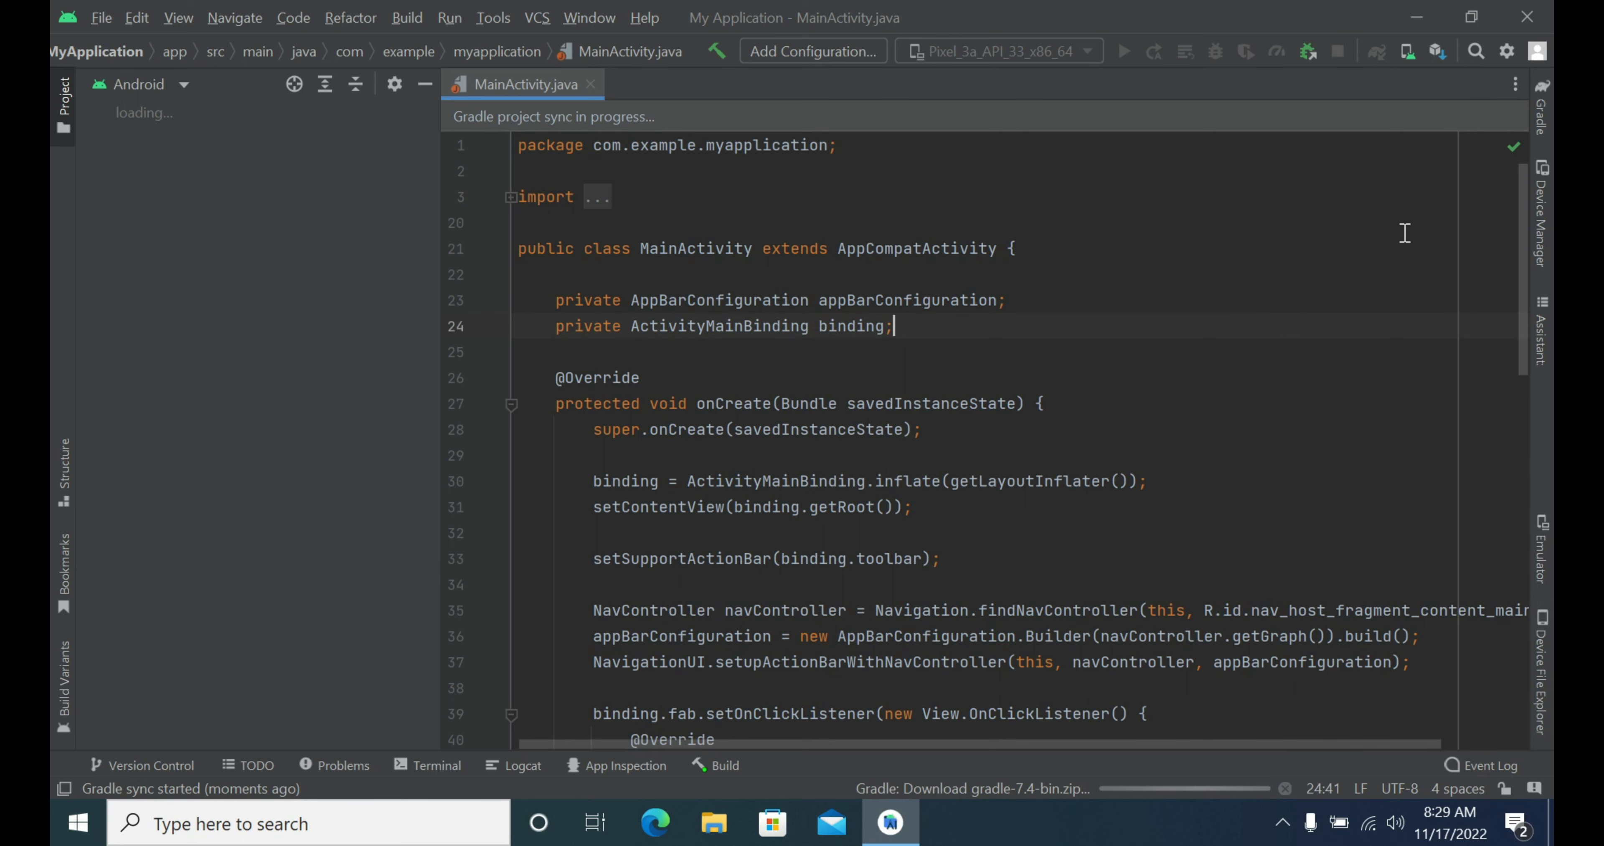
# Open the Device Manager and launch the Pixel_3a_API_33_x86_64 virtual device in the emulator.
pyautogui.click(1542, 213)
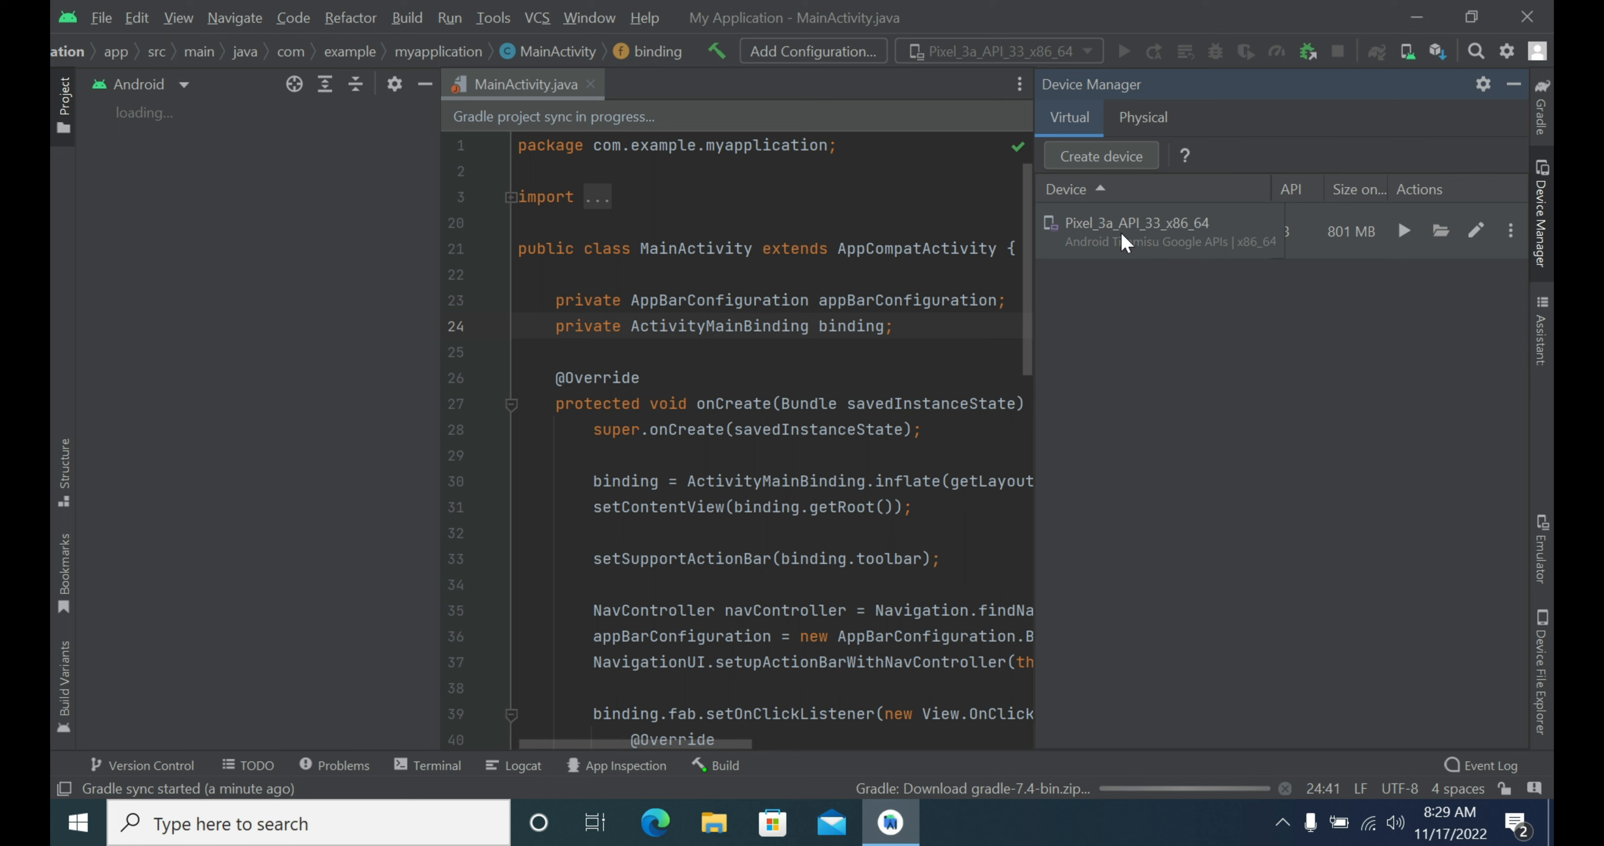
pyautogui.click(1403, 231)
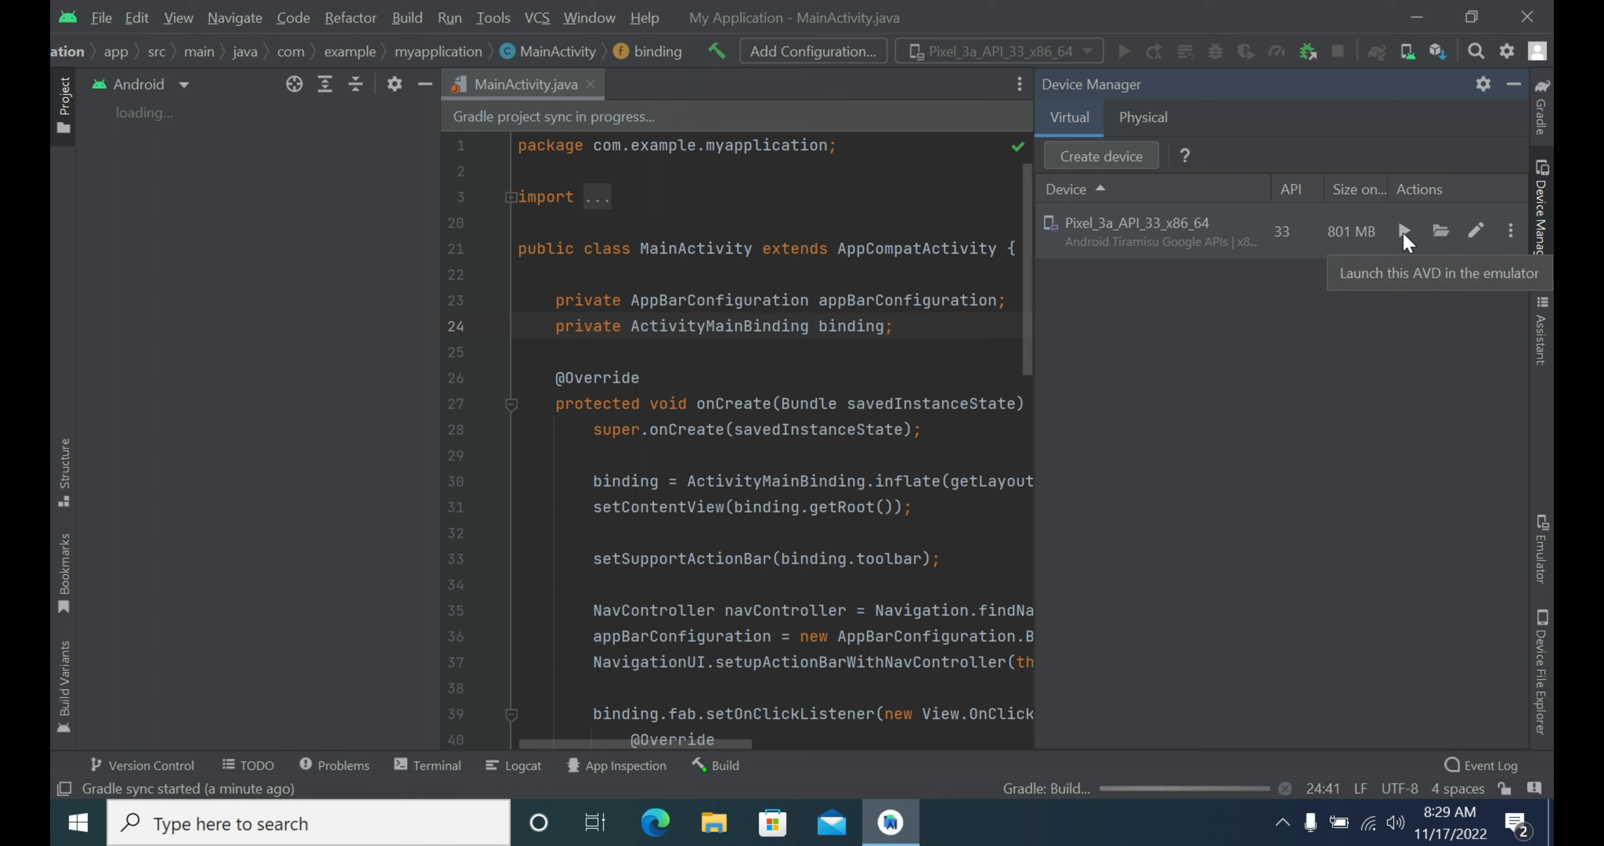
# Launch the Pixel_3a_API_33_x86_64 virtual device again and dismiss the Device Manager error dialog.
pyautogui.click(1404, 230)
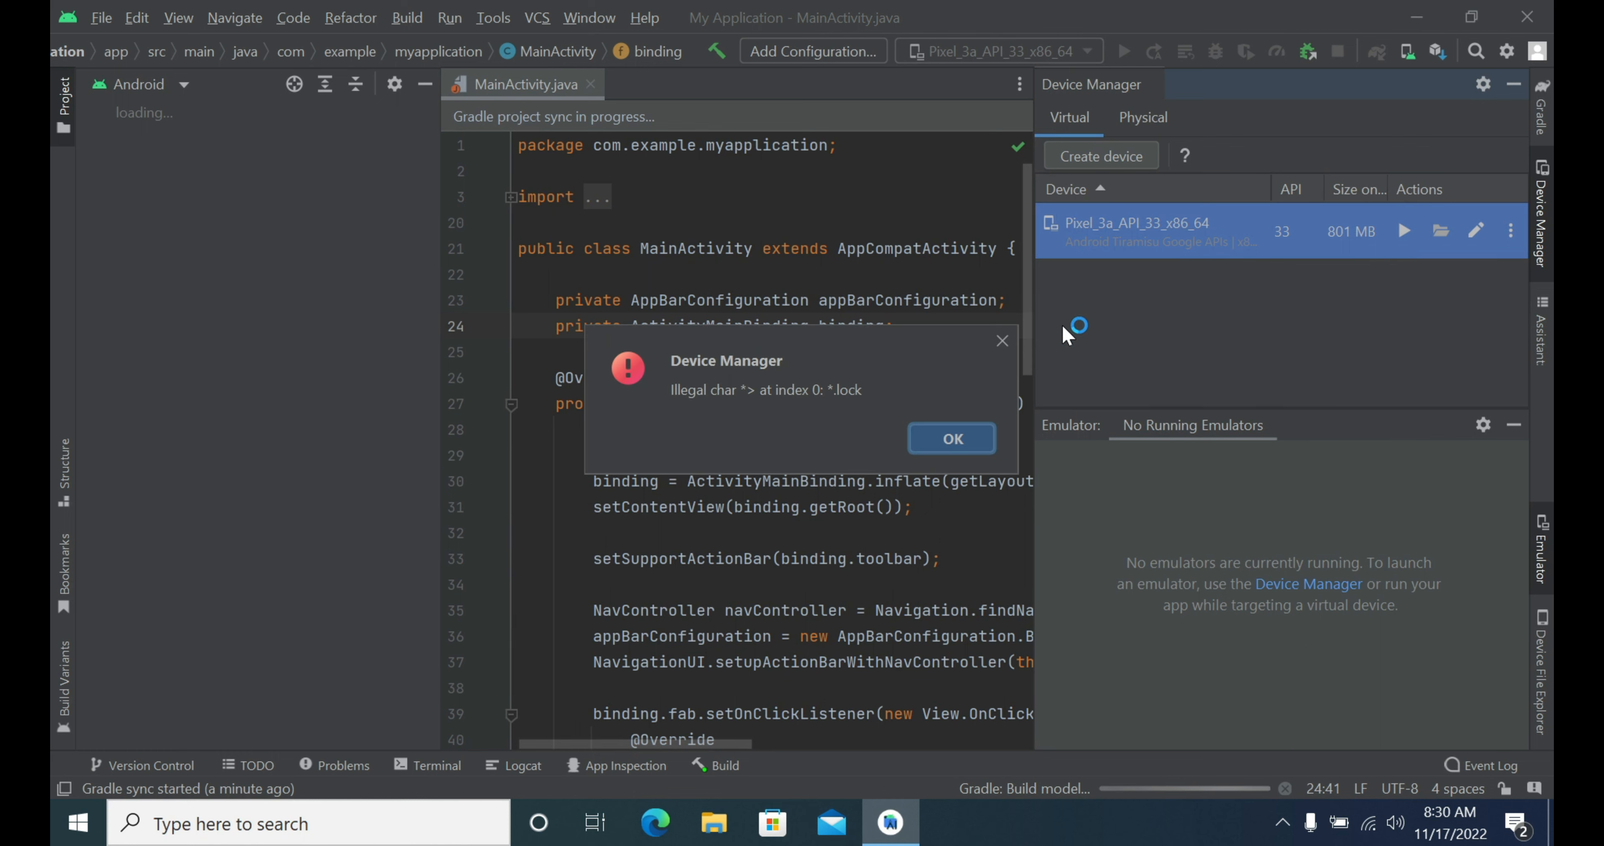
pyautogui.click(951, 439)
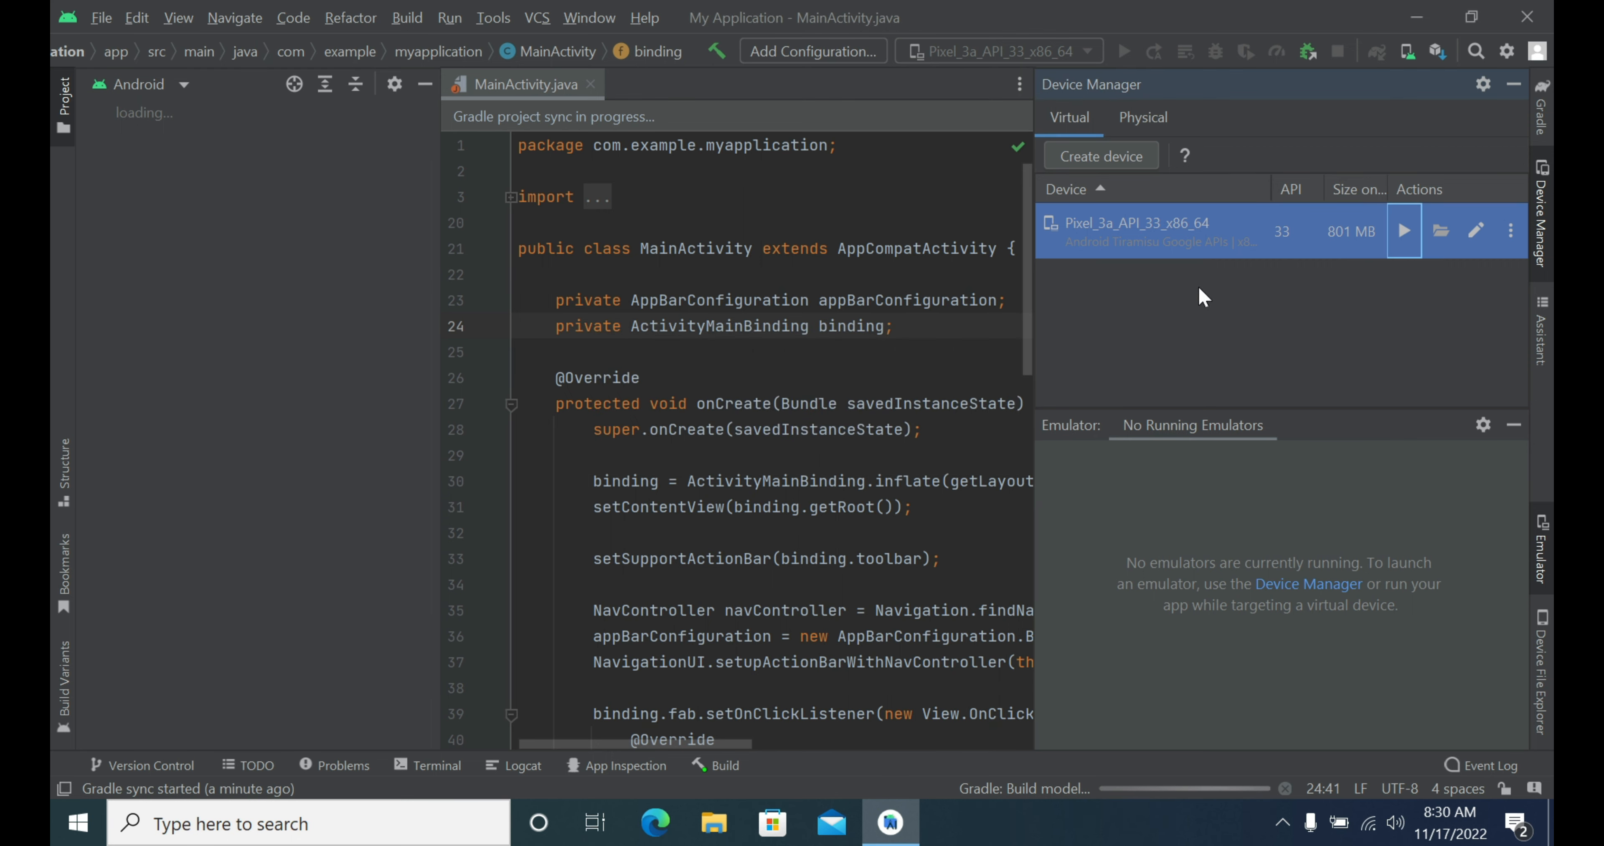
# Start creating a virtual device with Pixel 6 Pro hardware and the Tiramisu API 33 x86_64 system image.
pyautogui.click(1093, 157)
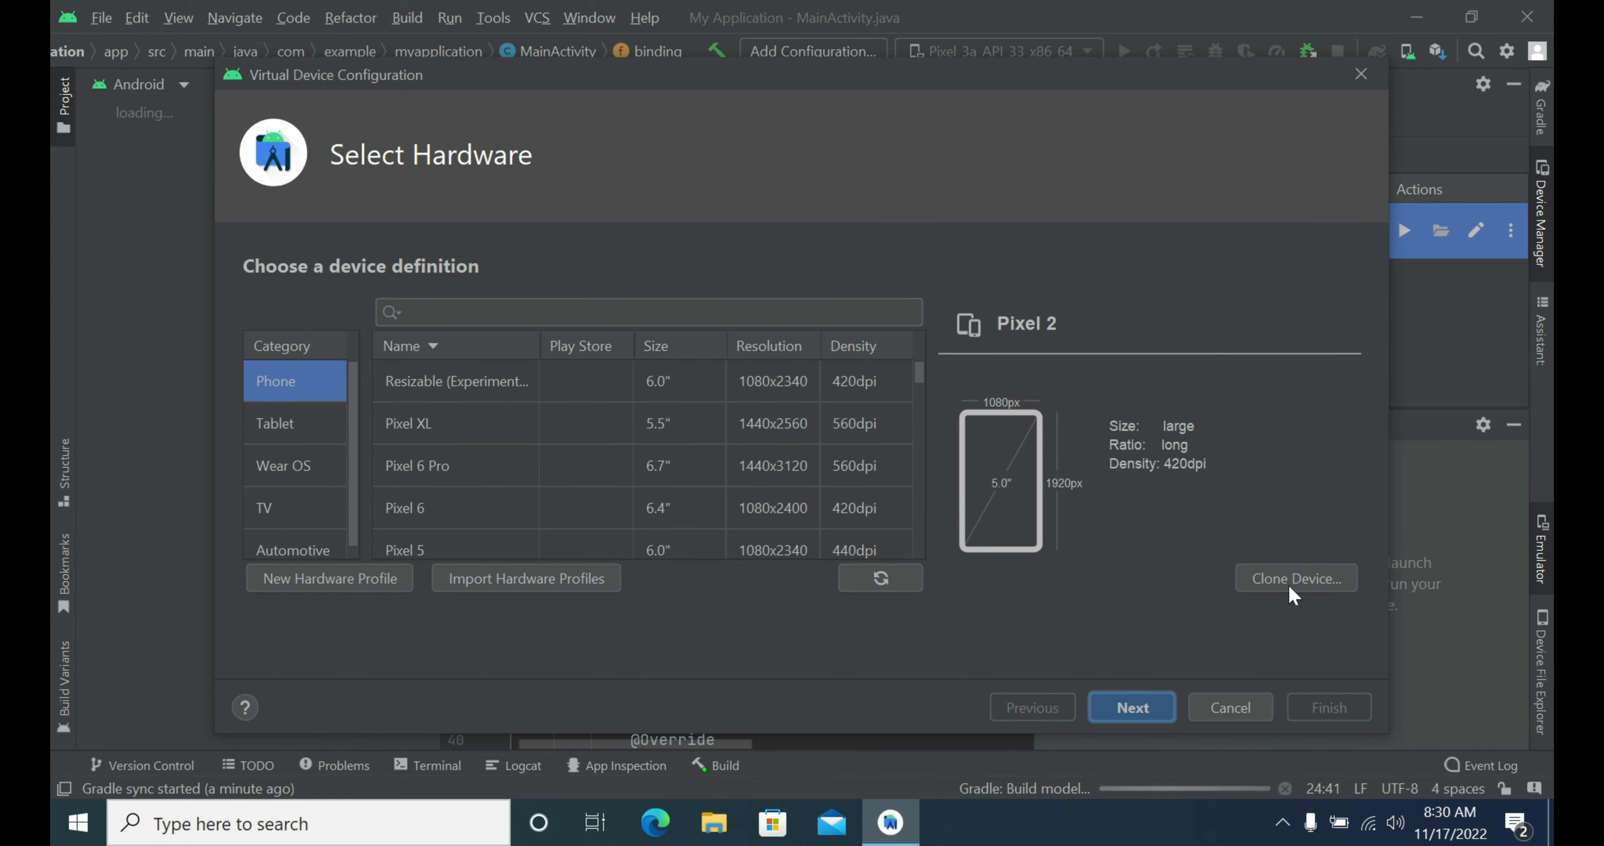
pyautogui.click(1215, 717)
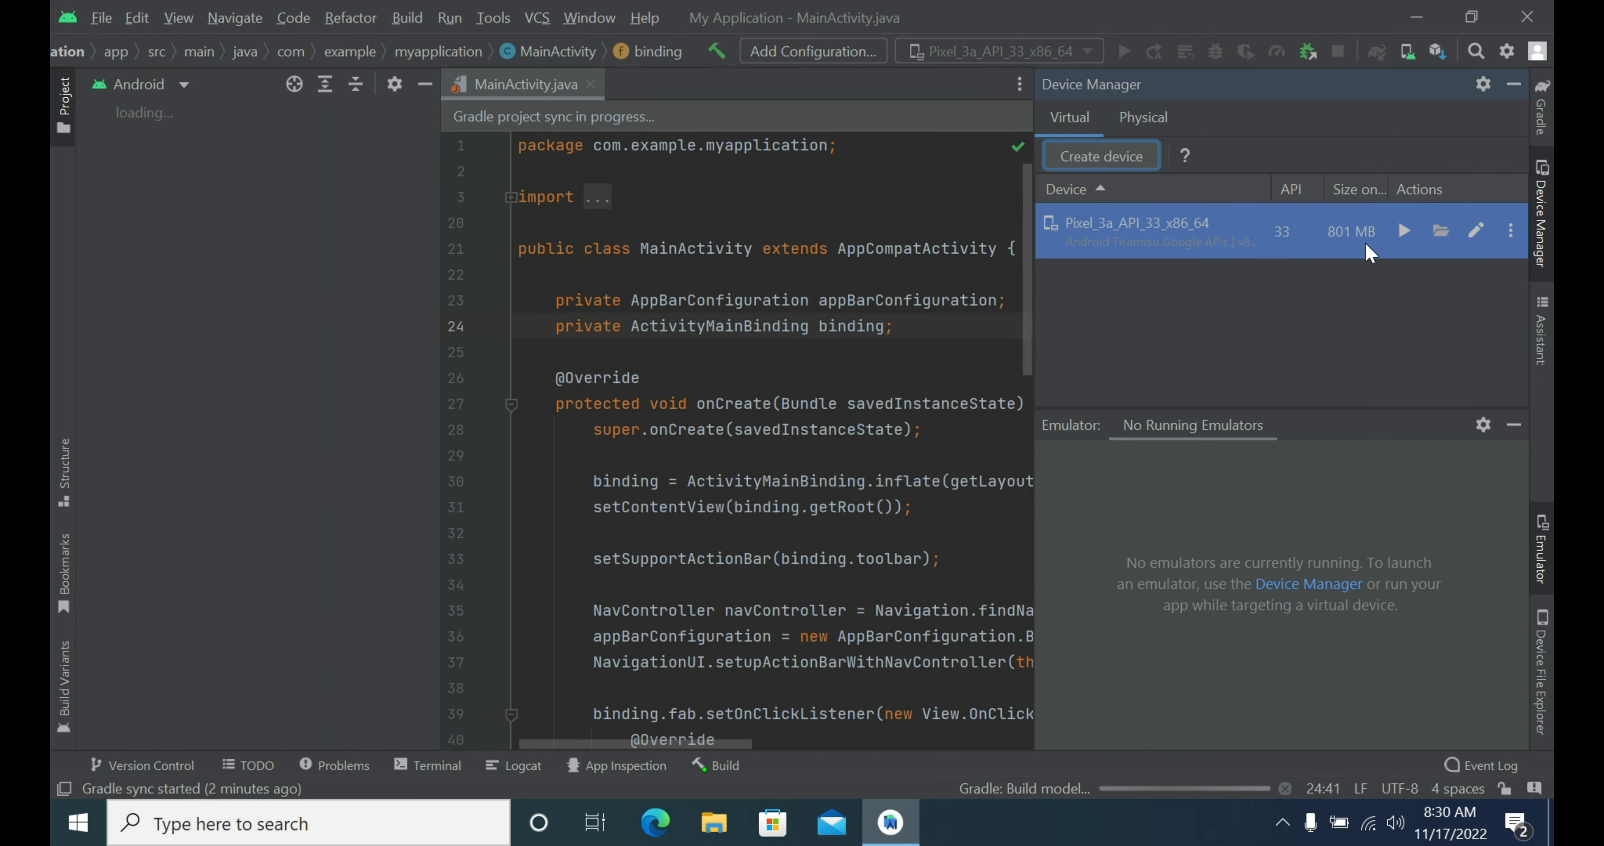
pyautogui.click(1091, 162)
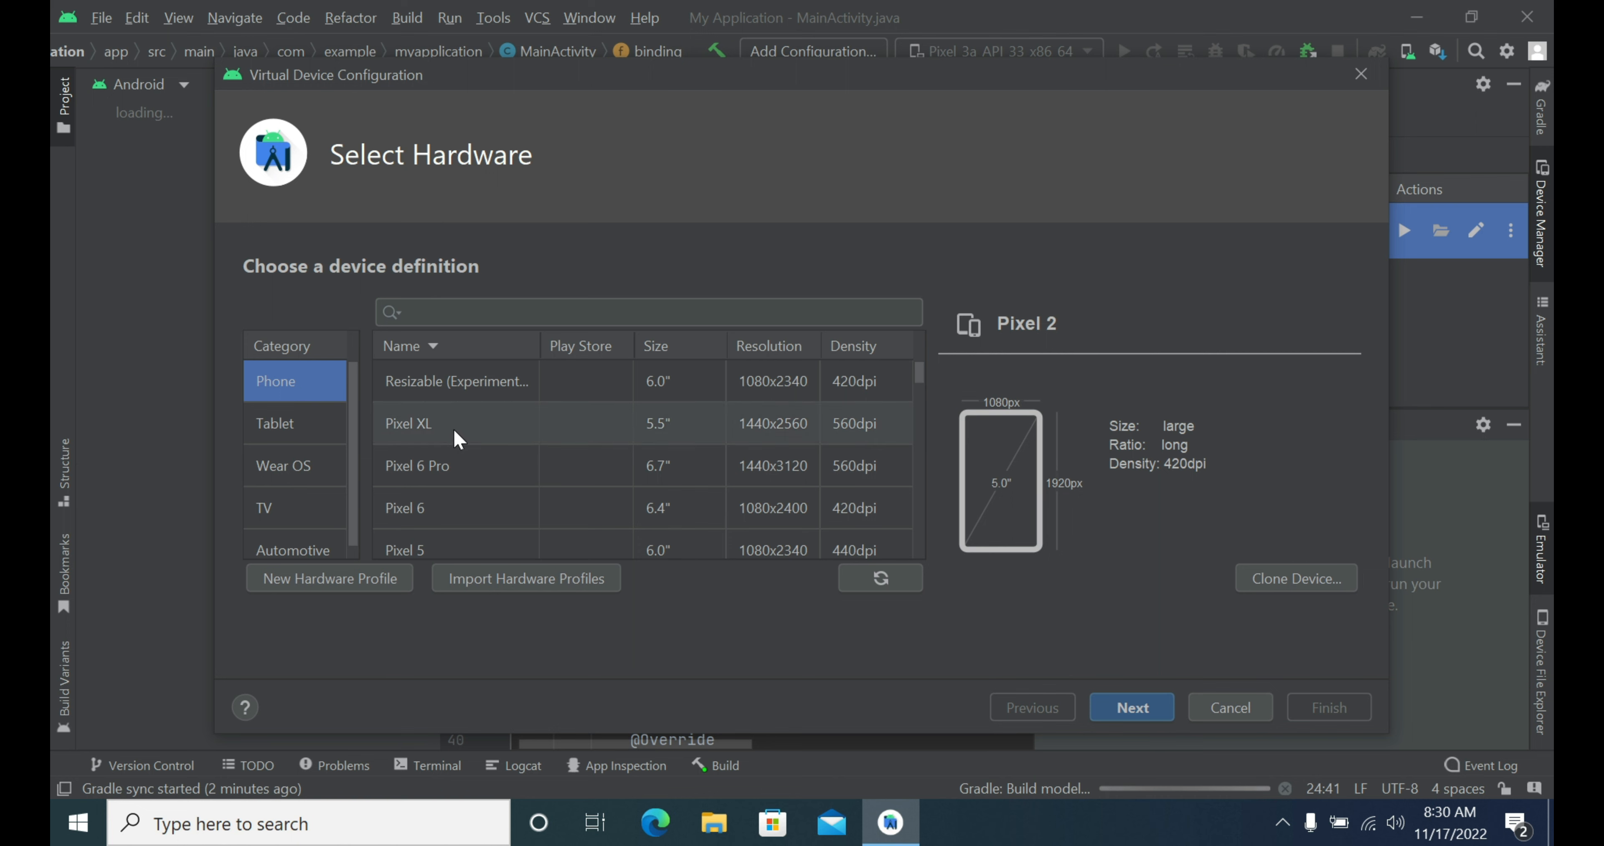
pyautogui.click(451, 467)
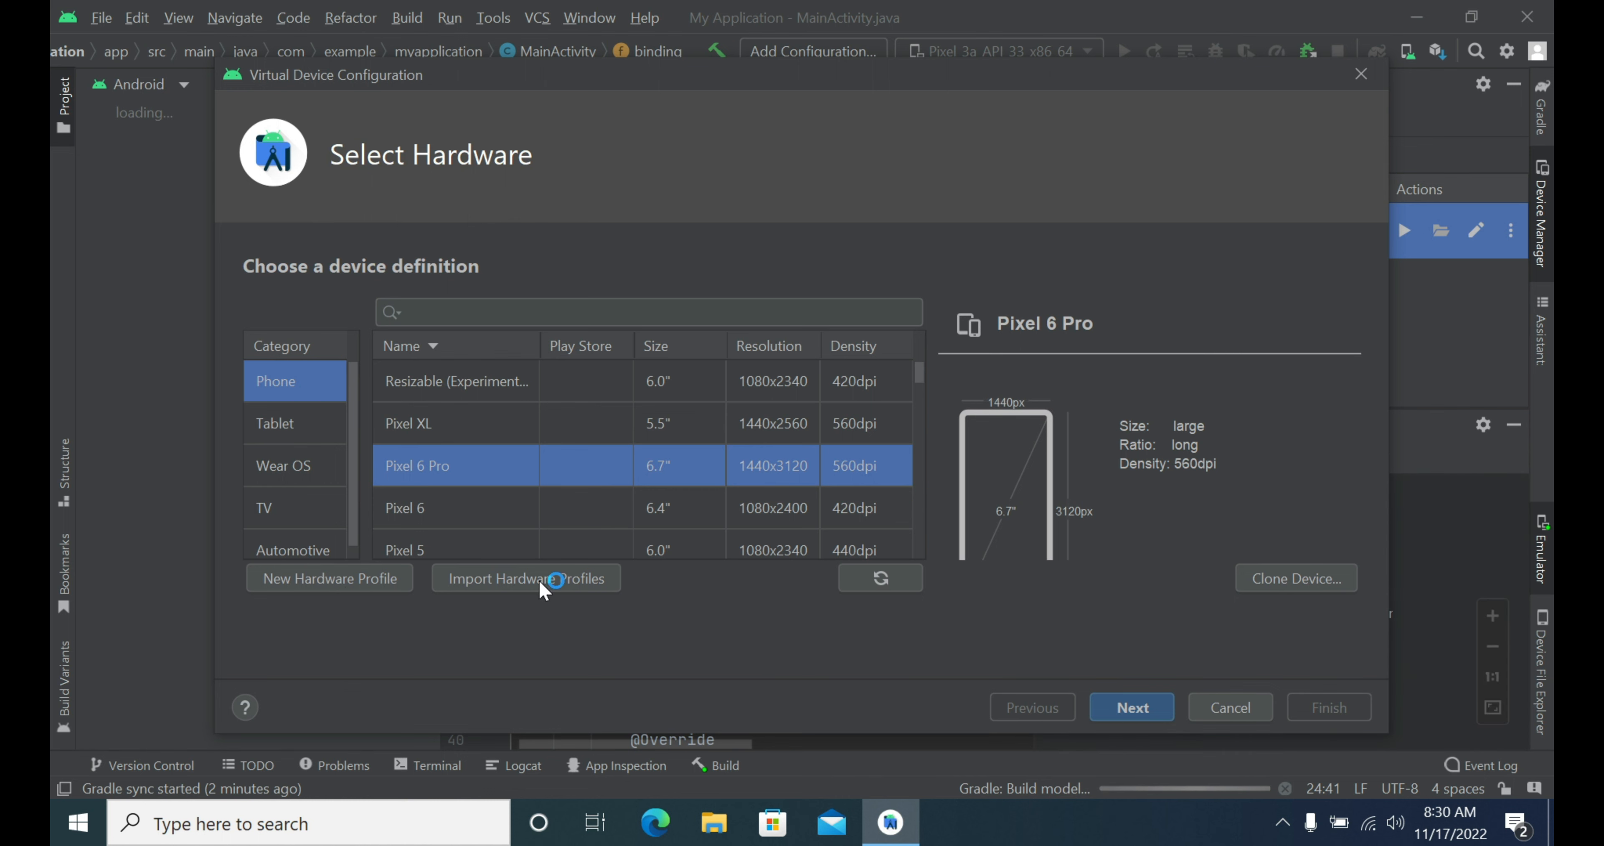
pyautogui.click(1133, 709)
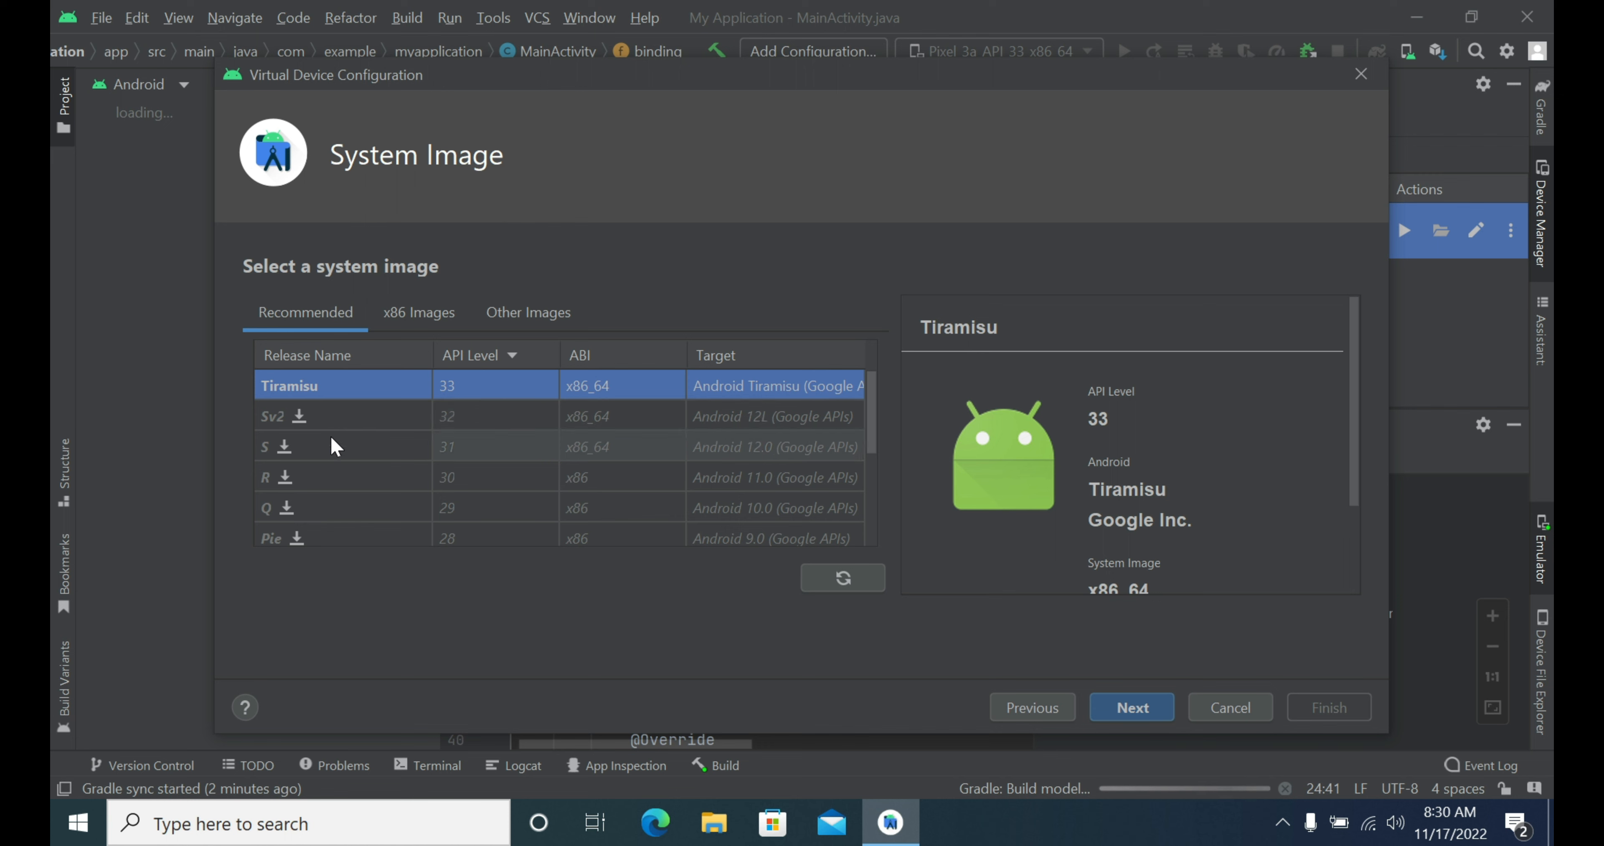
pyautogui.scroll(-1, 318, 429)
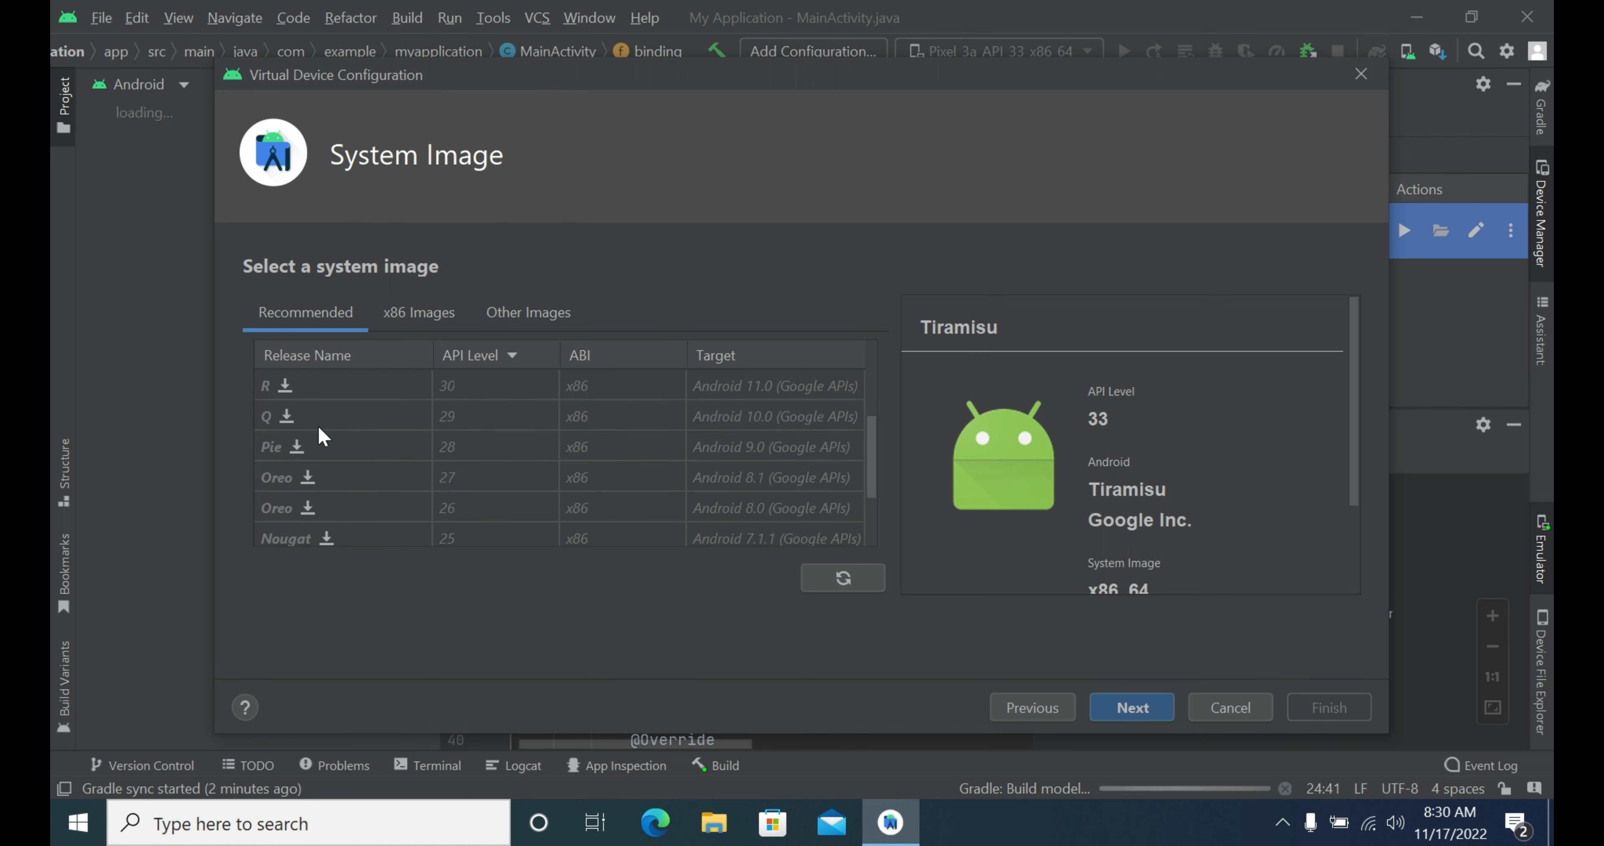
pyautogui.scroll(1, 317, 425)
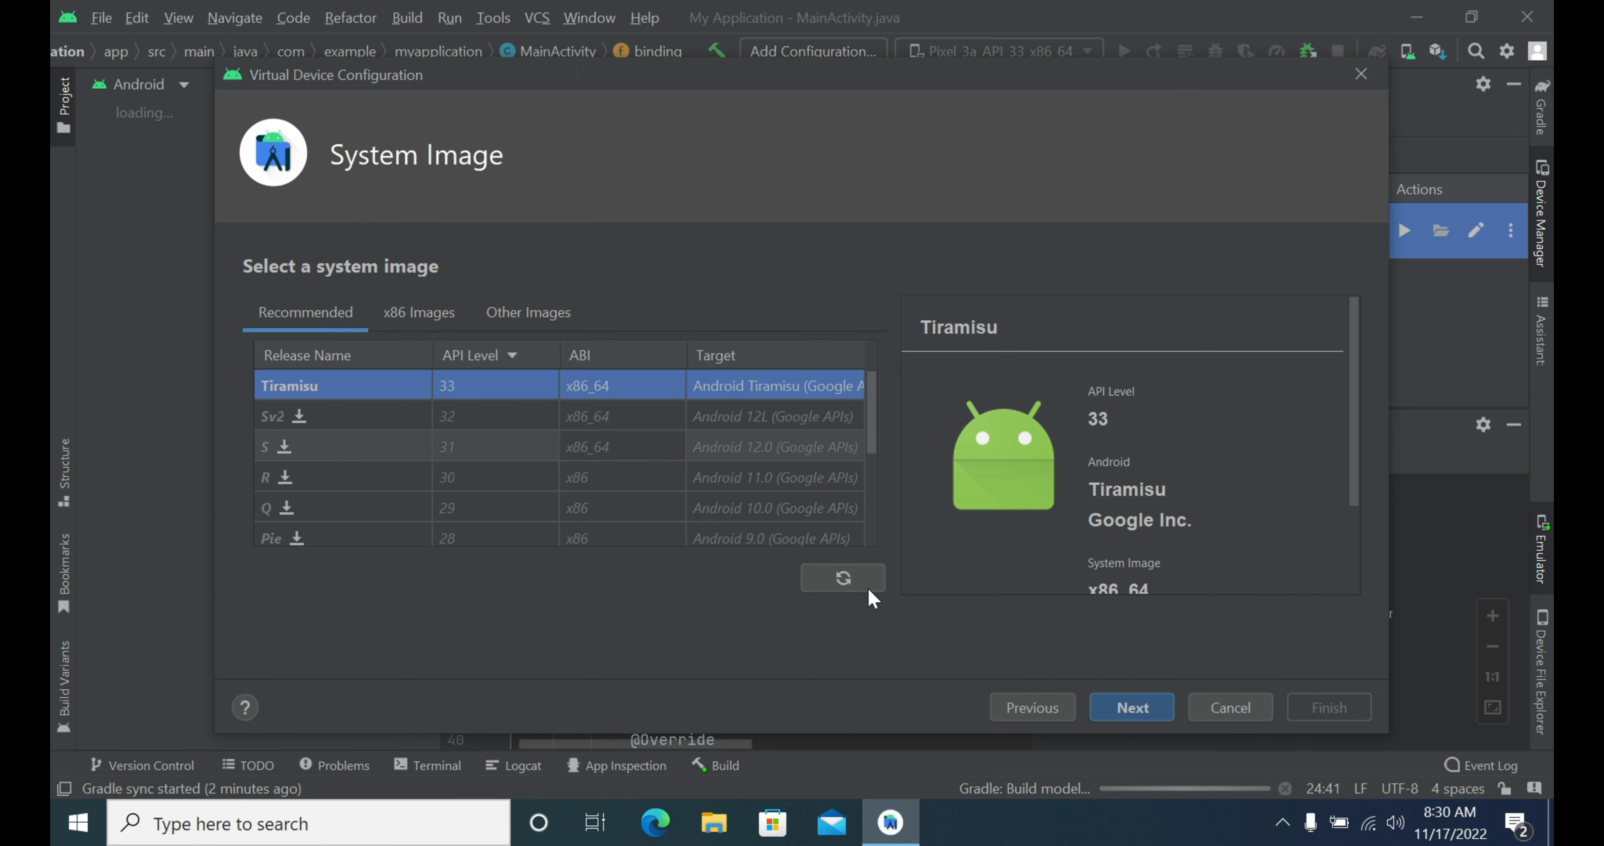
pyautogui.click(1132, 708)
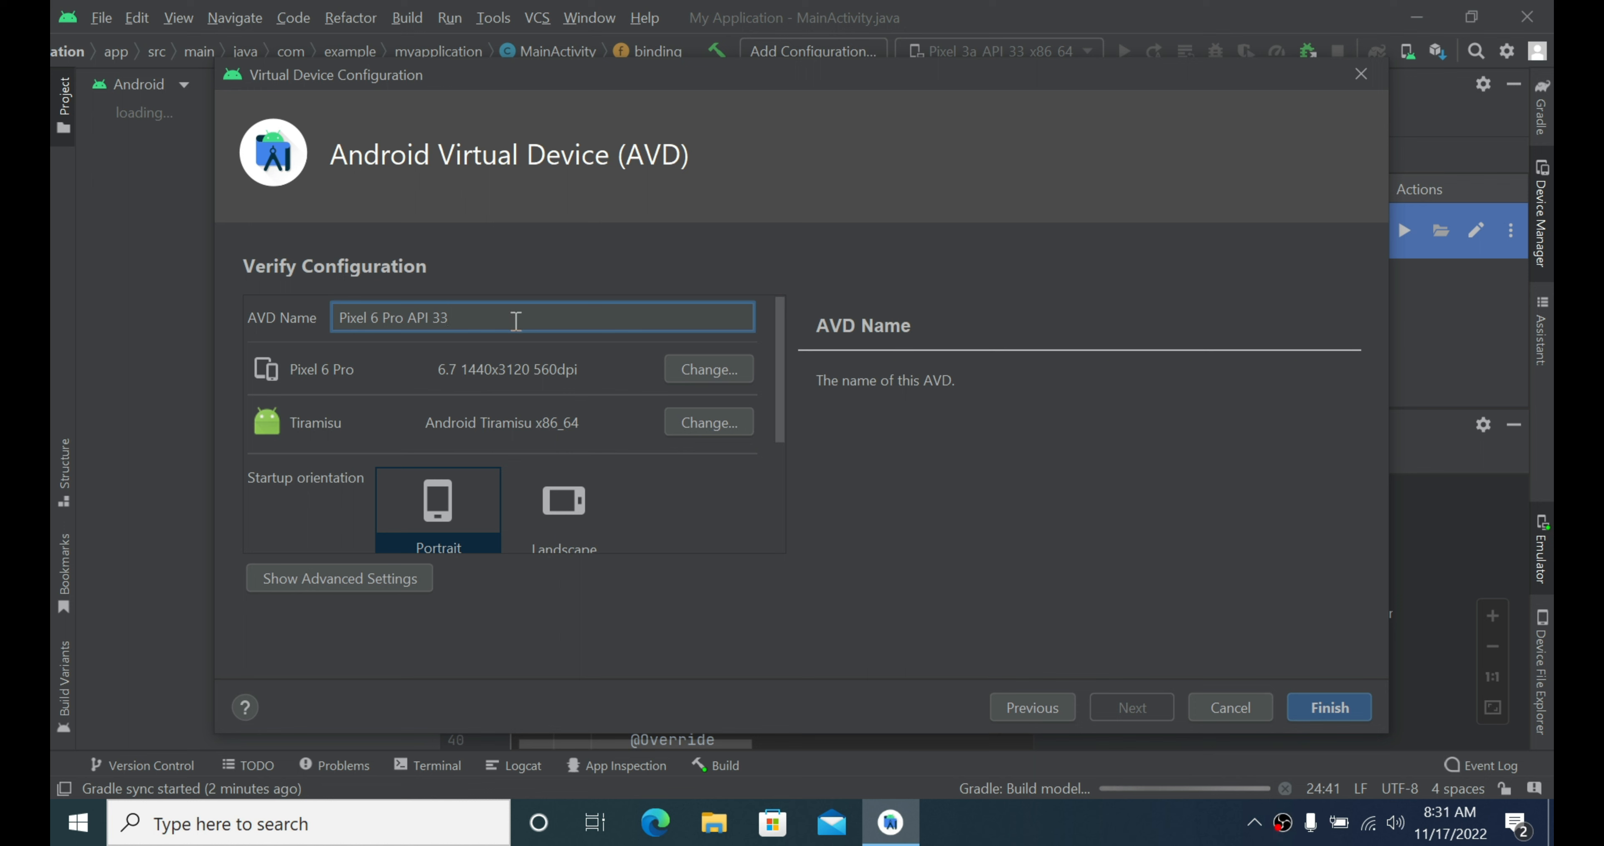
# Name the new virtual device TestDevice.
pyautogui.moveTo(514, 319); pyautogui.dragTo(319, 319)
pyautogui.write('TEst')
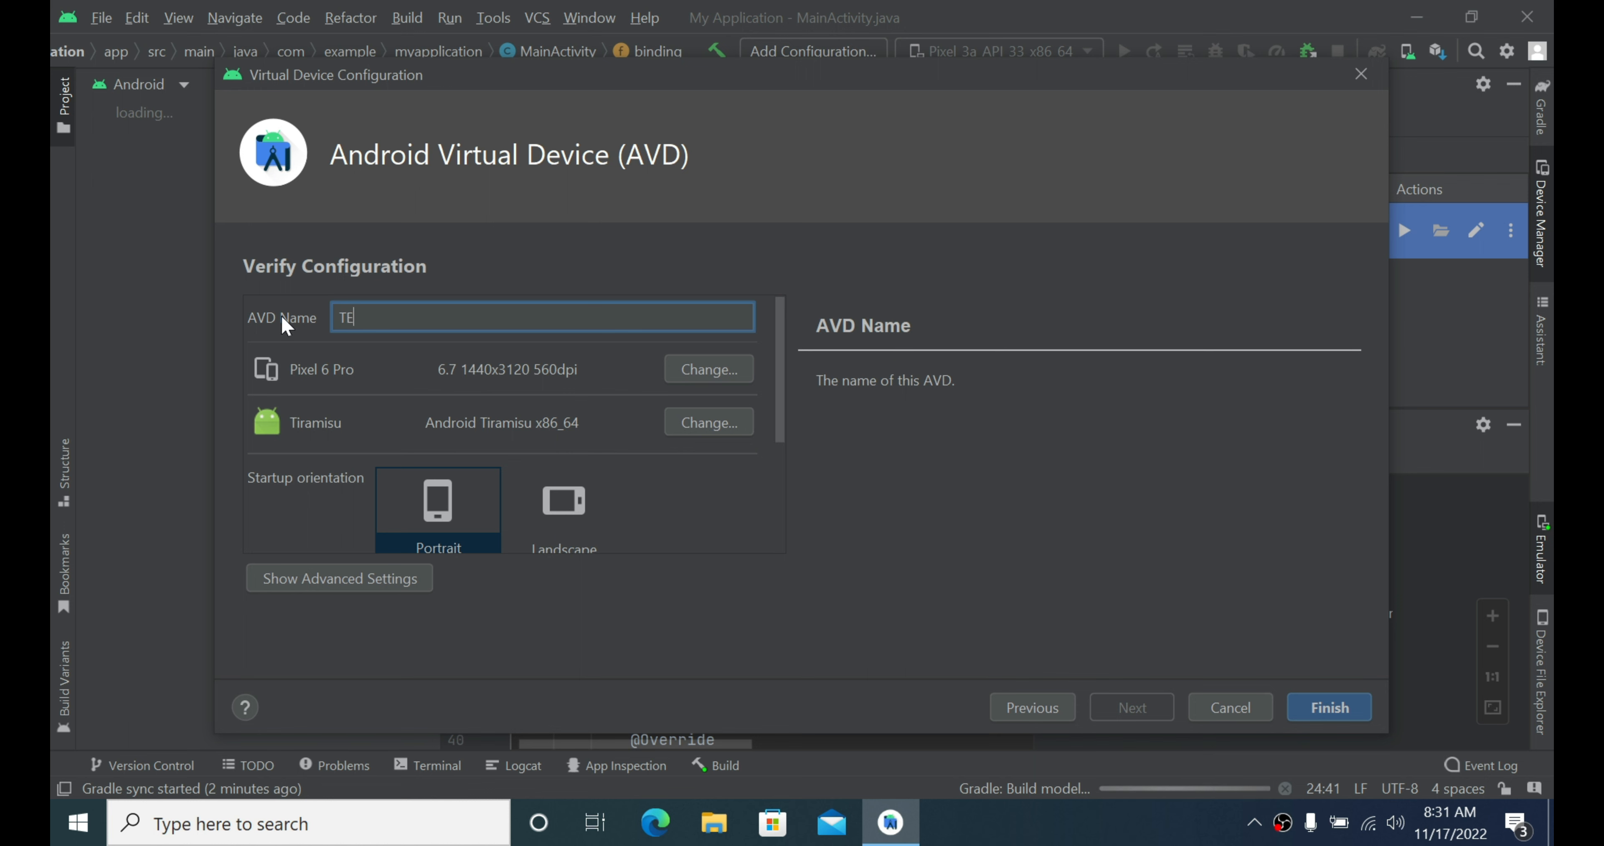
pyautogui.press('BackSpace')
pyautogui.press('BackSpace')
pyautogui.press('BackSpace')
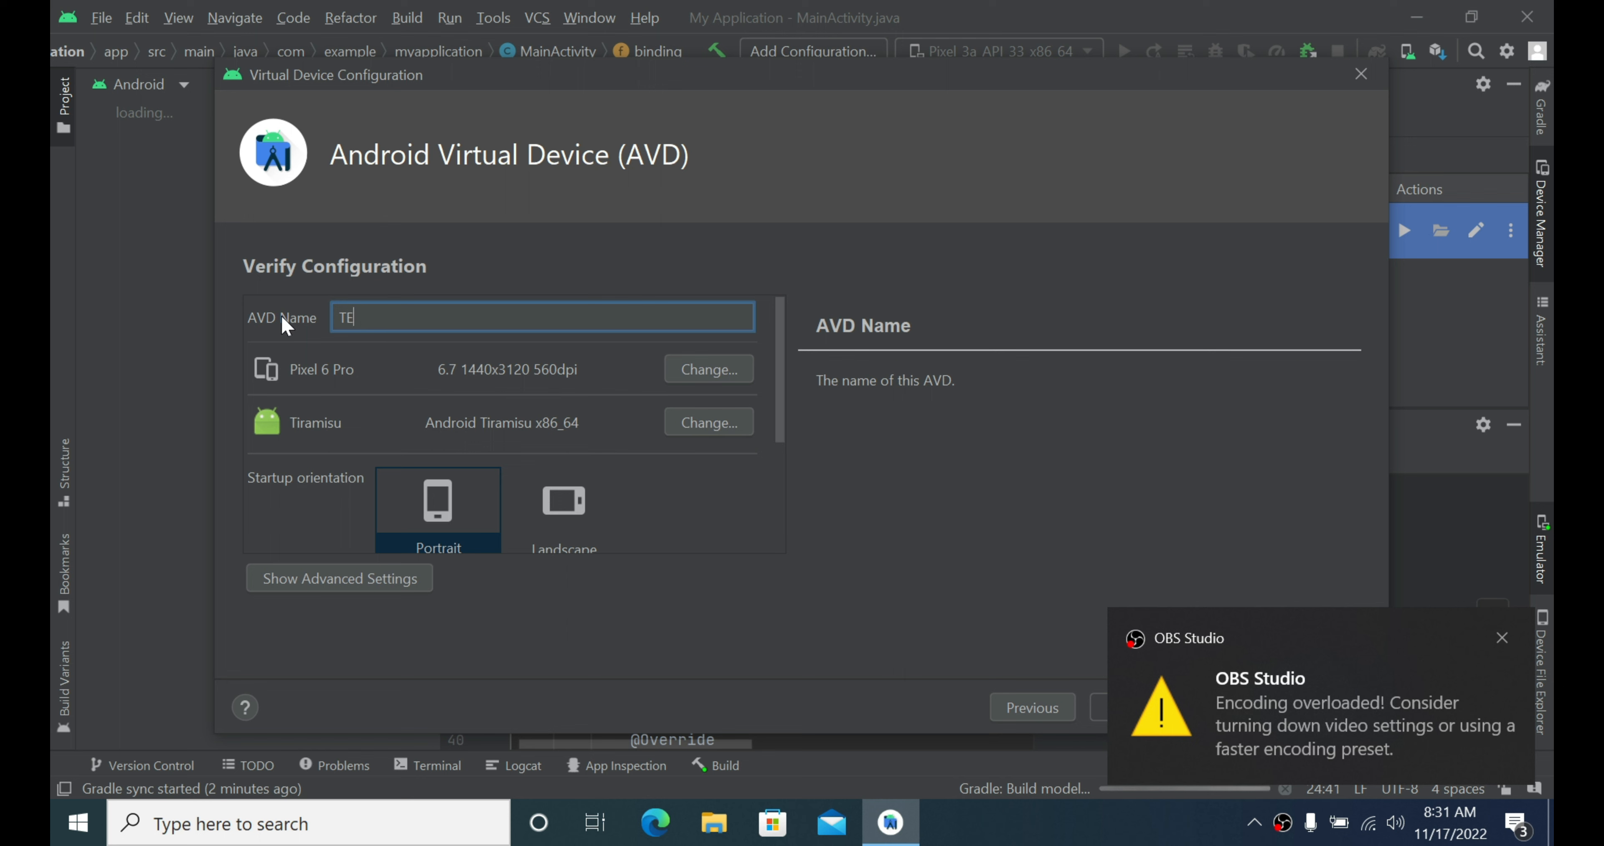
pyautogui.write('estDevice')
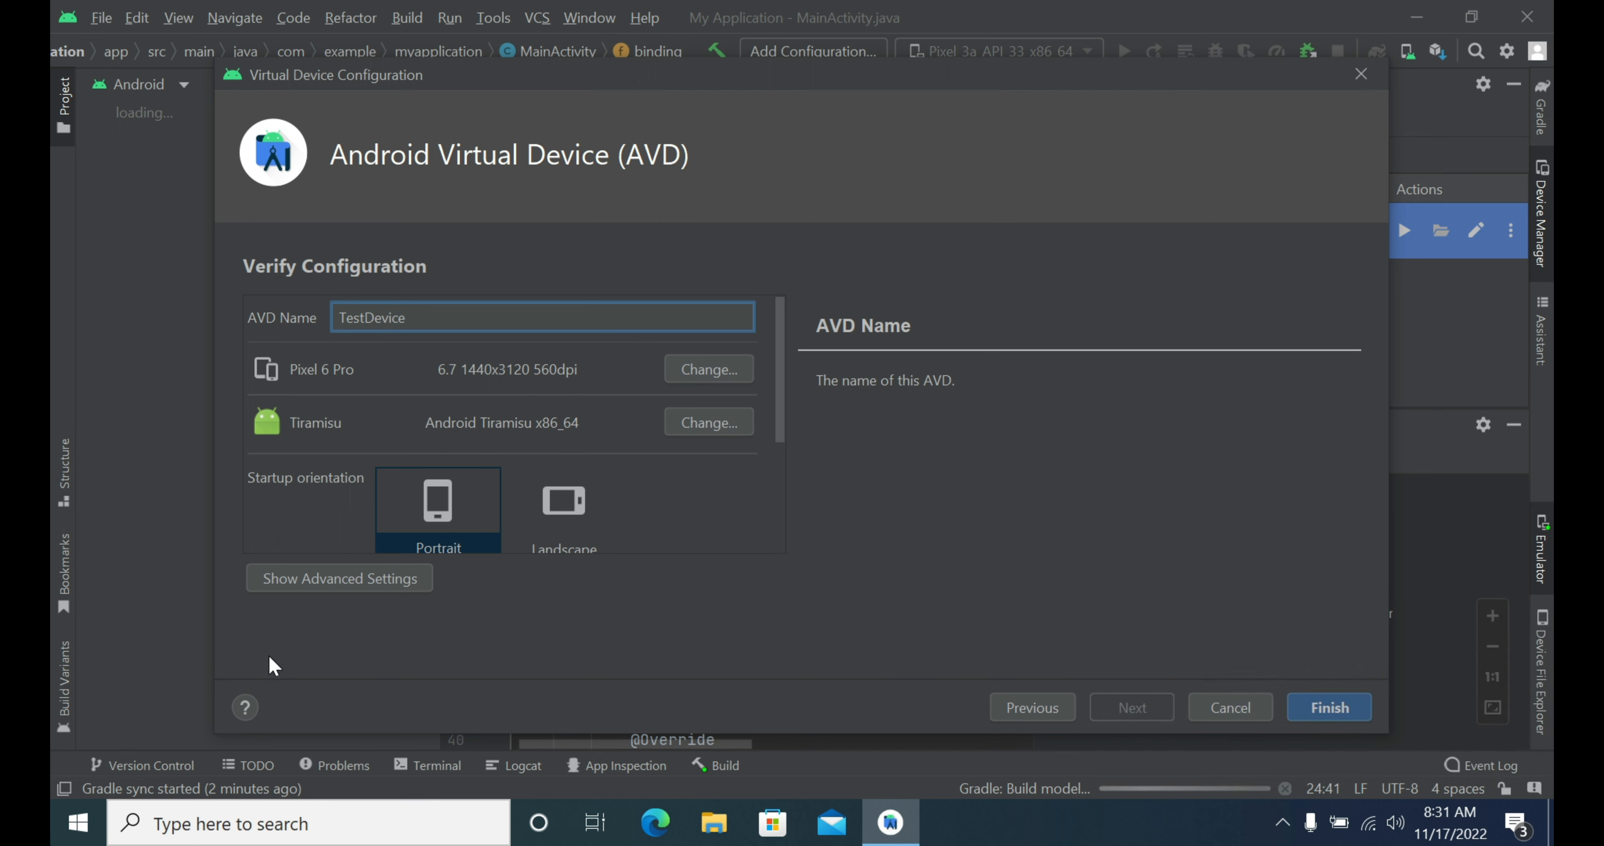
# Show the virtual device's advanced settings and examine the camera, network, emulated performance and memory options.
pyautogui.click(321, 582)
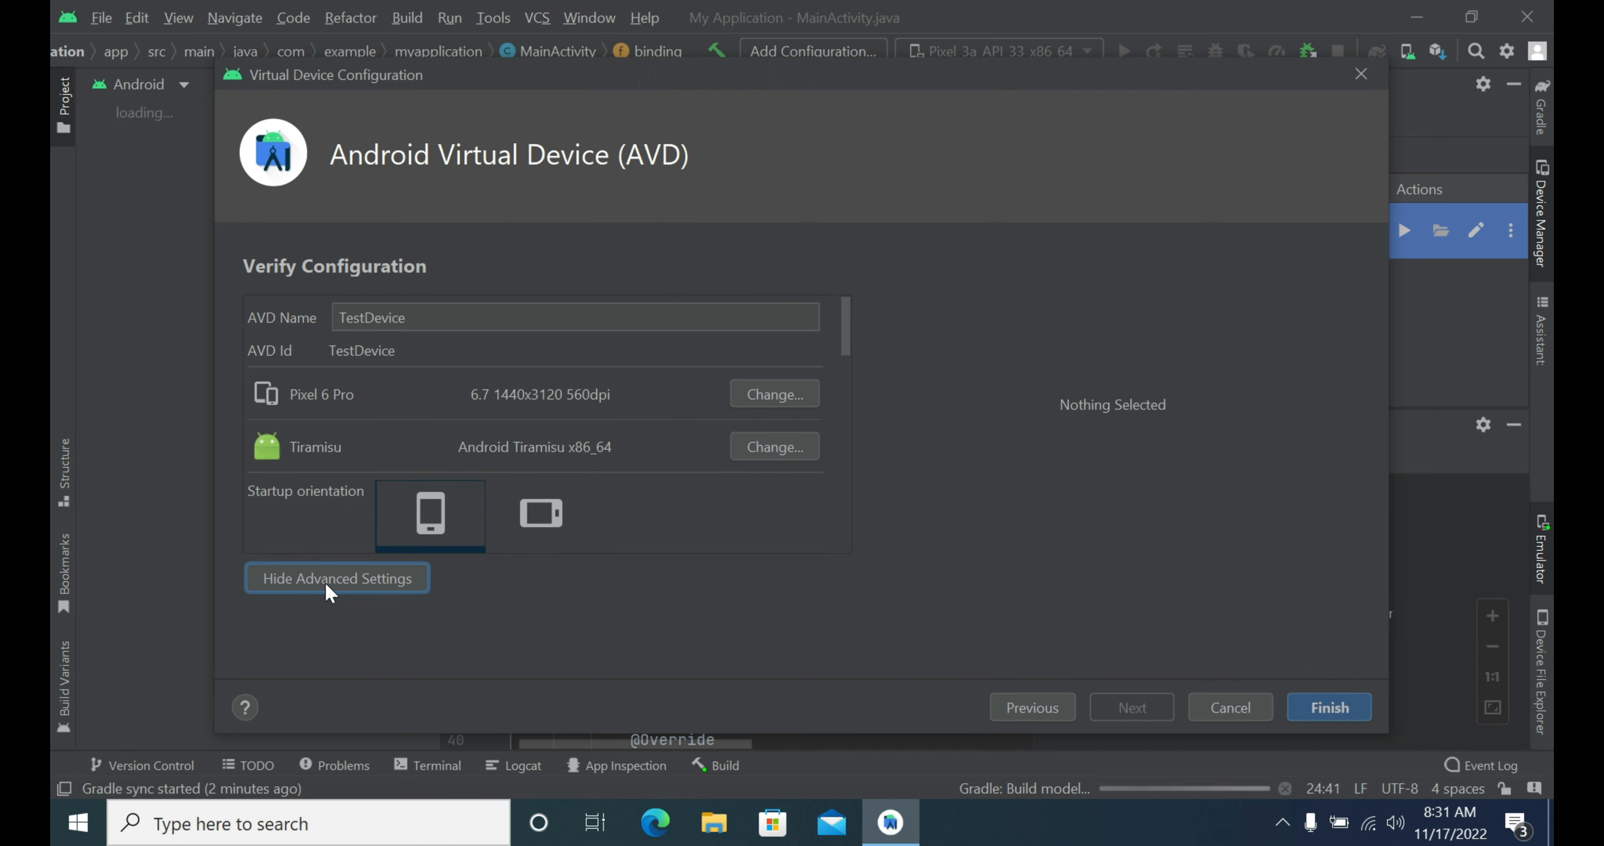
pyautogui.scroll(-3, 583, 404)
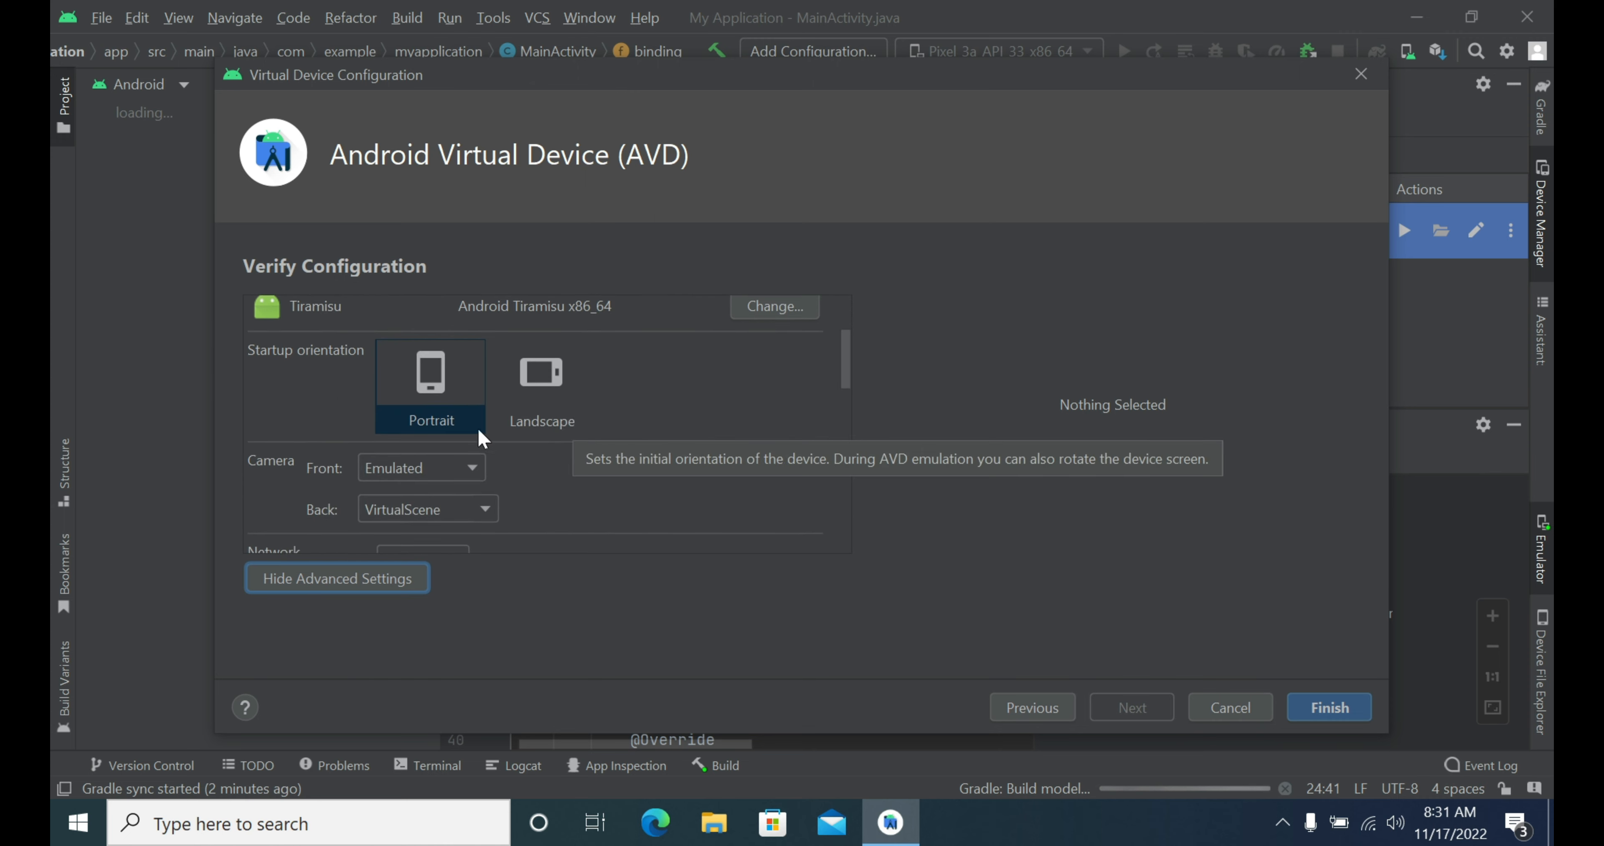
pyautogui.scroll(-1, 461, 456)
pyautogui.scroll(-3, 464, 456)
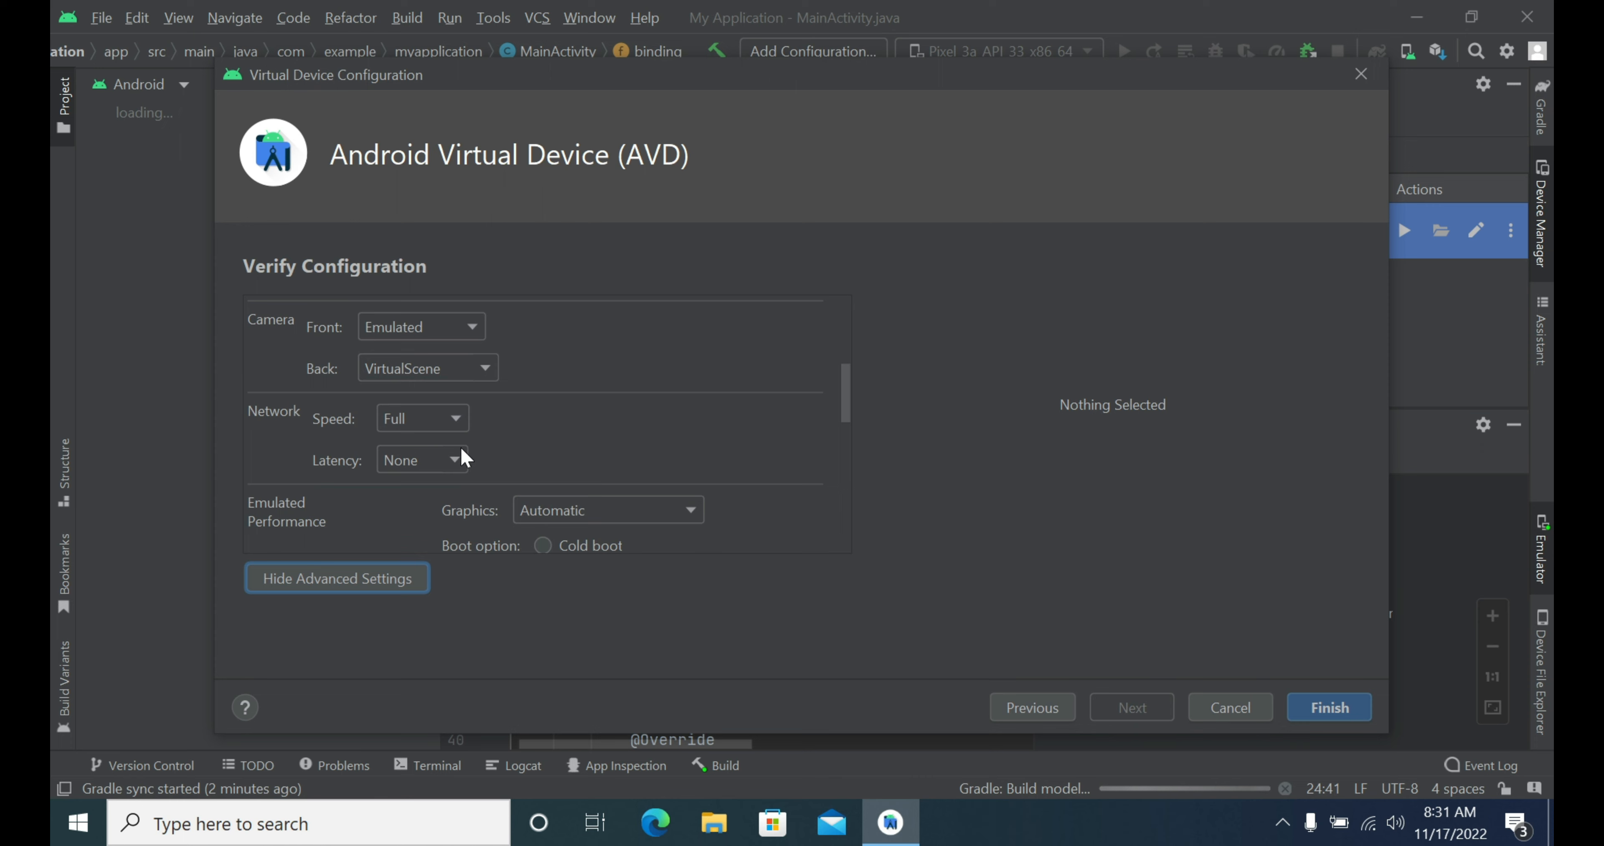
pyautogui.scroll(-1, 616, 448)
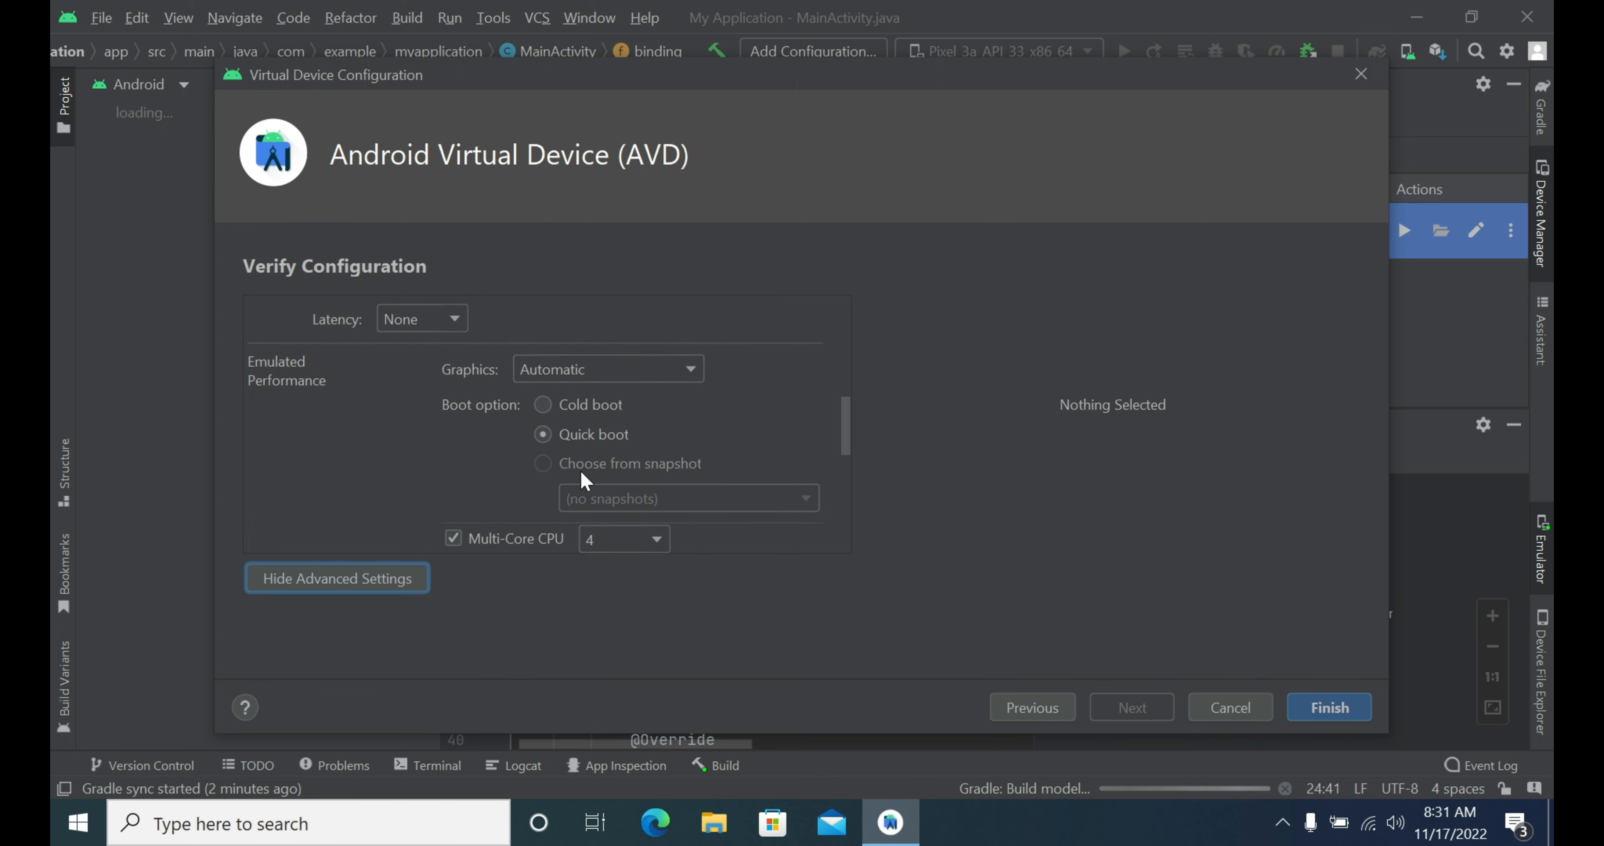
pyautogui.scroll(-1, 617, 451)
pyautogui.scroll(-1, 615, 486)
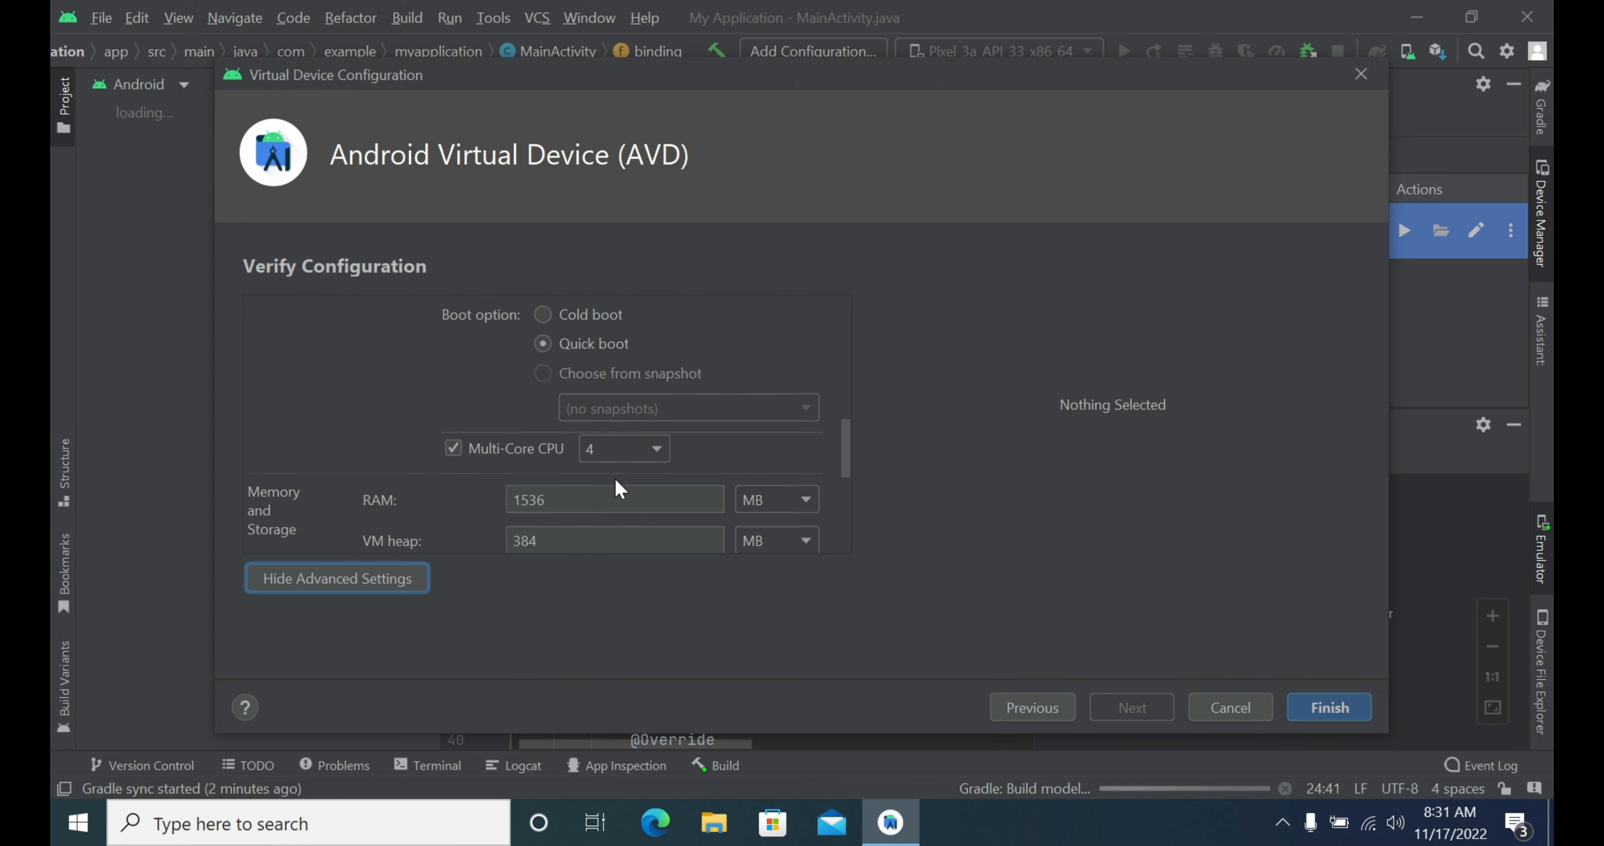
pyautogui.click(568, 449)
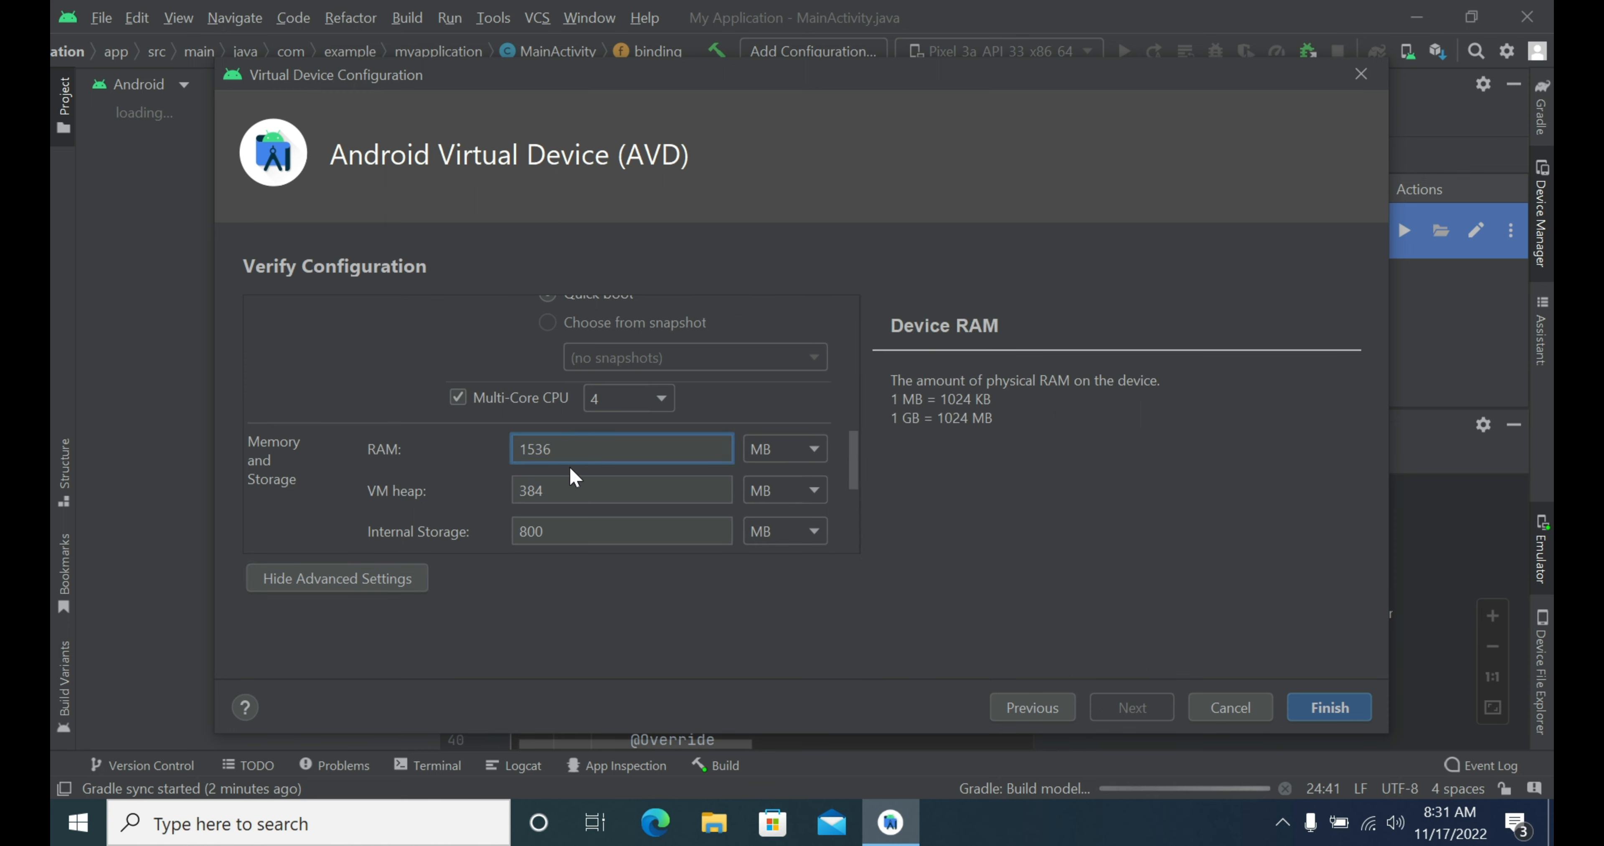
pyautogui.click(552, 496)
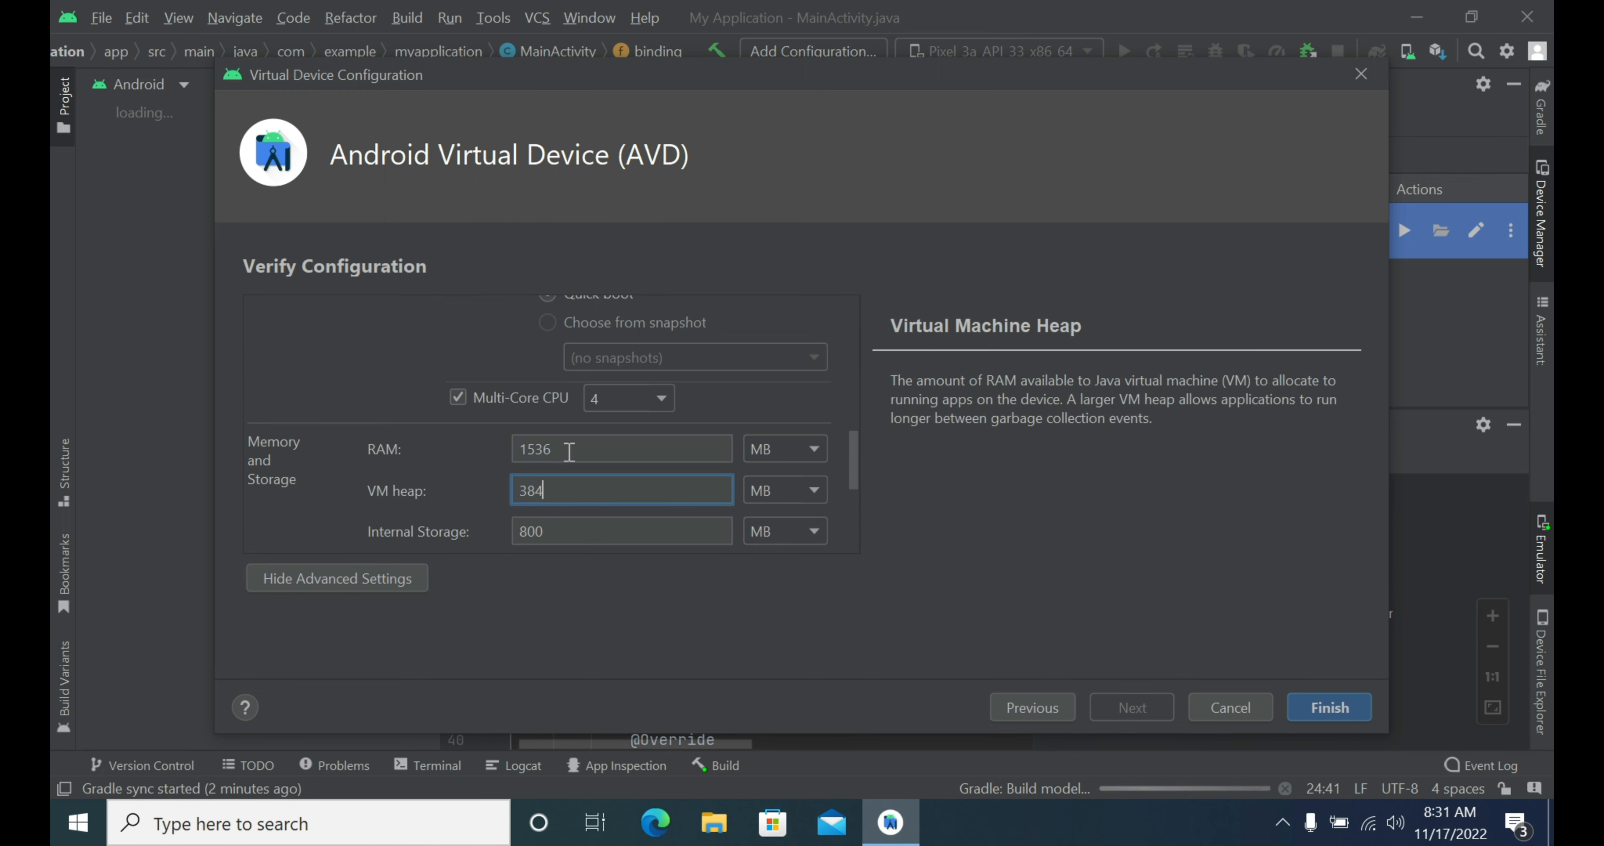
# Set the virtual device's RAM to 2046 MB.
pyautogui.click(585, 447)
pyautogui.press('BackSpace')
pyautogui.press('BackSpace')
pyautogui.press('BackSpace')
pyautogui.press('BackSpace')
pyautogui.write('0')
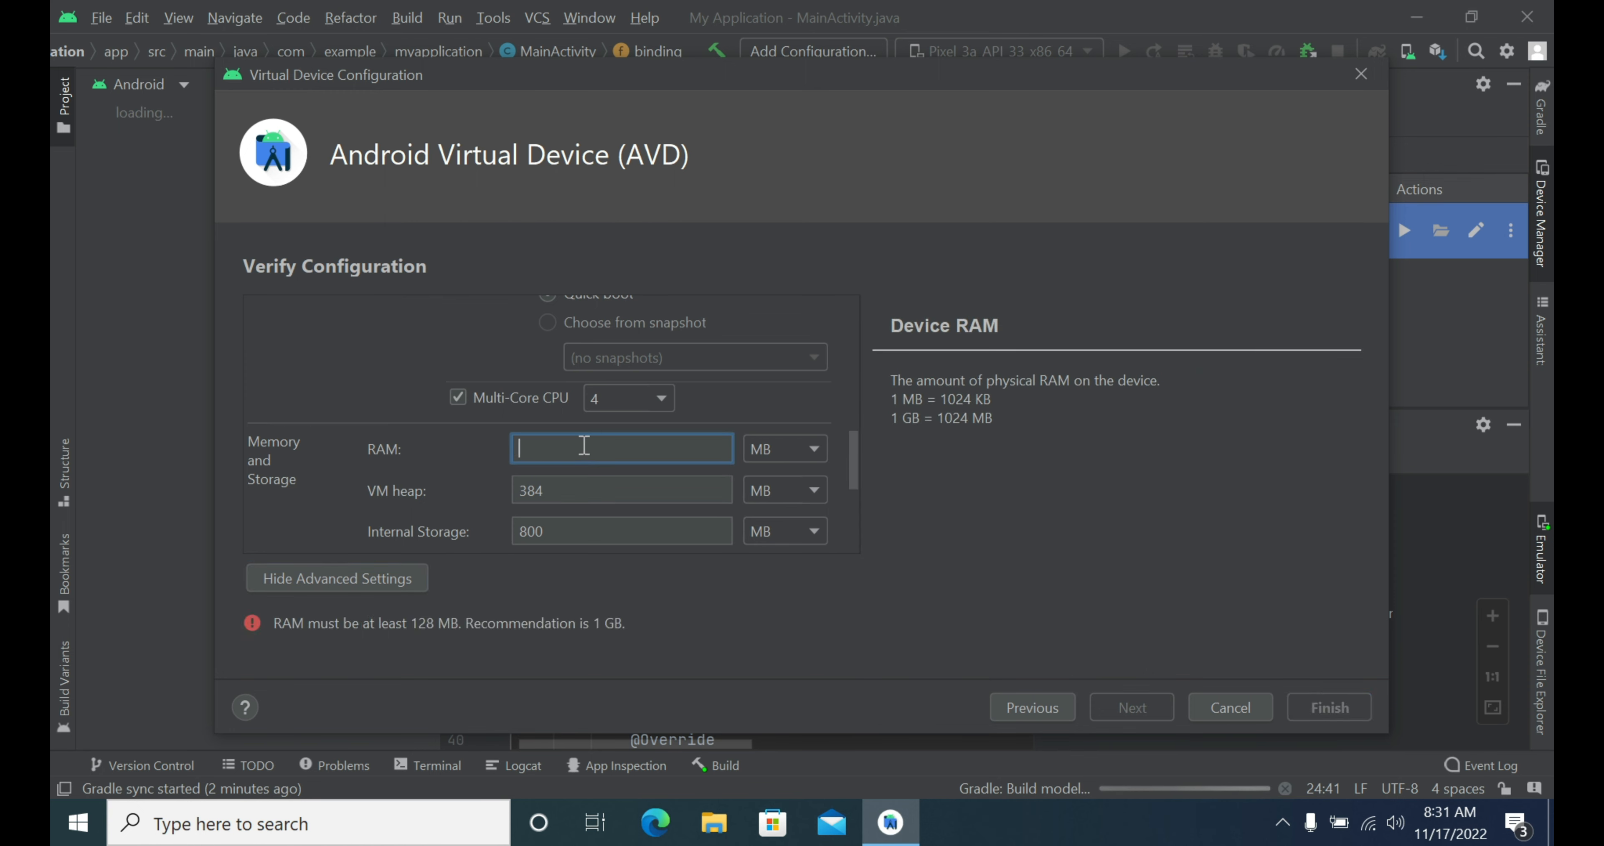
pyautogui.write('2046')
# Set the virtual device's VM heap to 1024 MB.
pyautogui.click(583, 493)
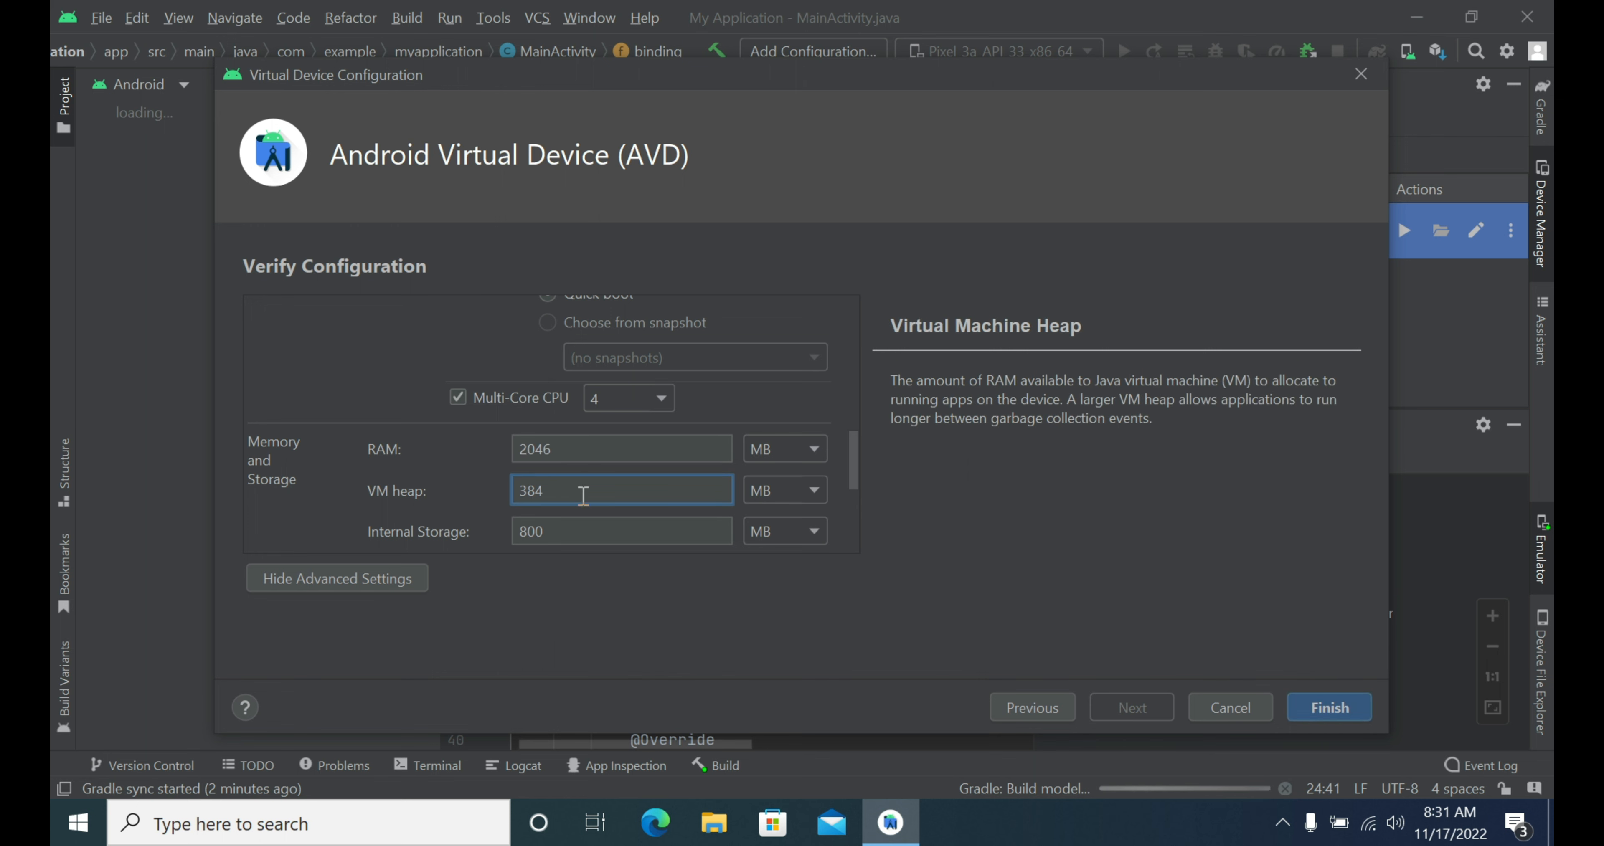
pyautogui.press('BackSpace')
pyautogui.press('BackSpace')
pyautogui.press('BackSpace')
pyautogui.write('0')
pyautogui.write('1024')
# Set the virtual device's internal storage to 2046 MB.
pyautogui.click(569, 532)
pyautogui.press('BackSpace')
pyautogui.press('BackSpace')
pyautogui.press('BackSpace')
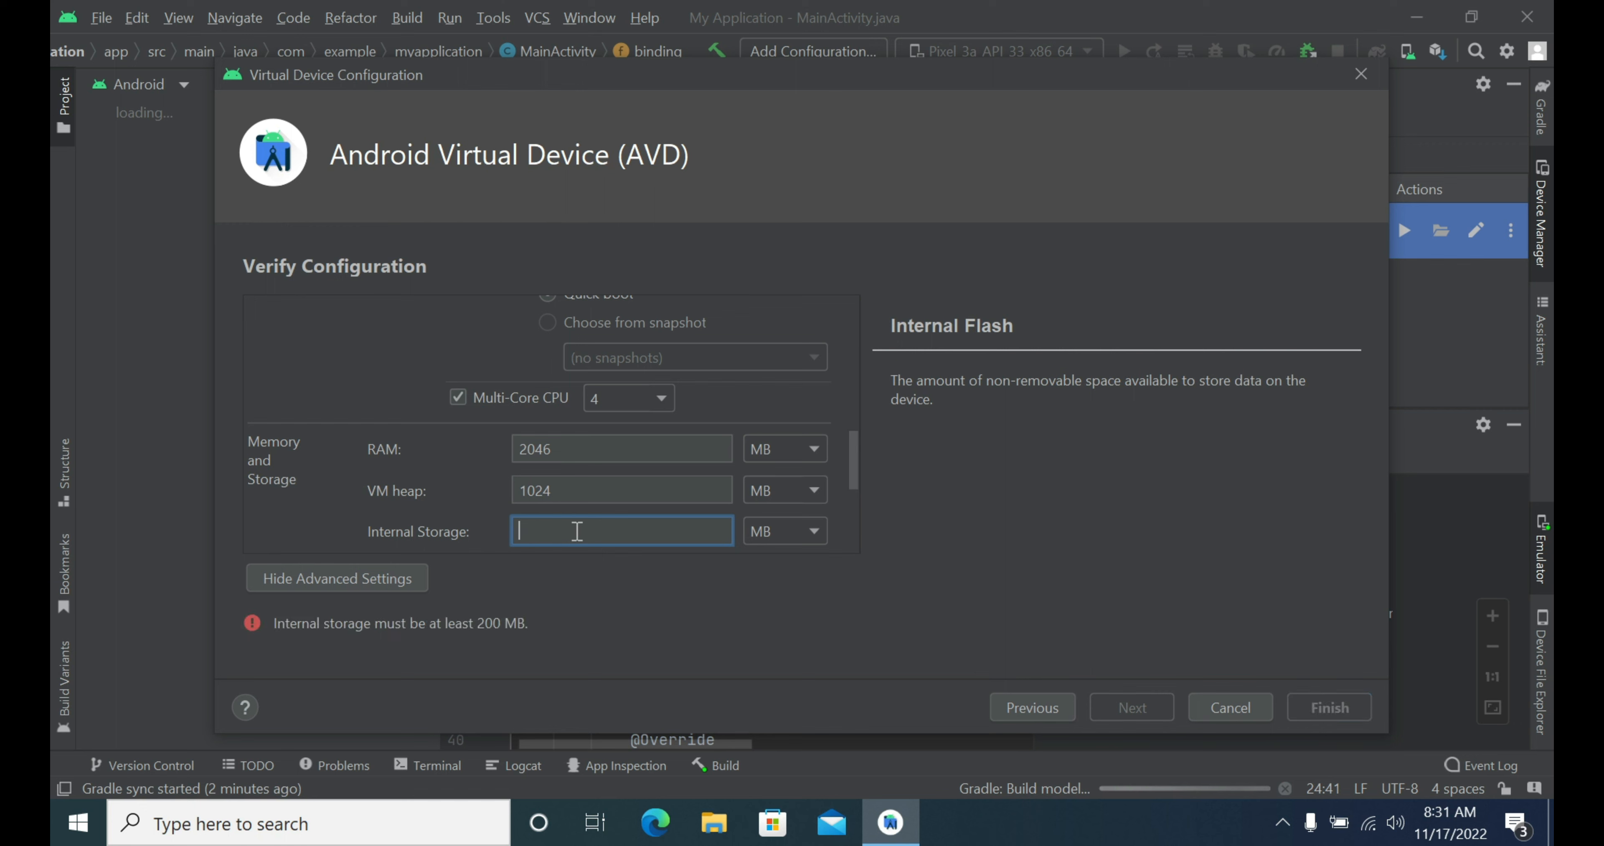
pyautogui.write('2046')
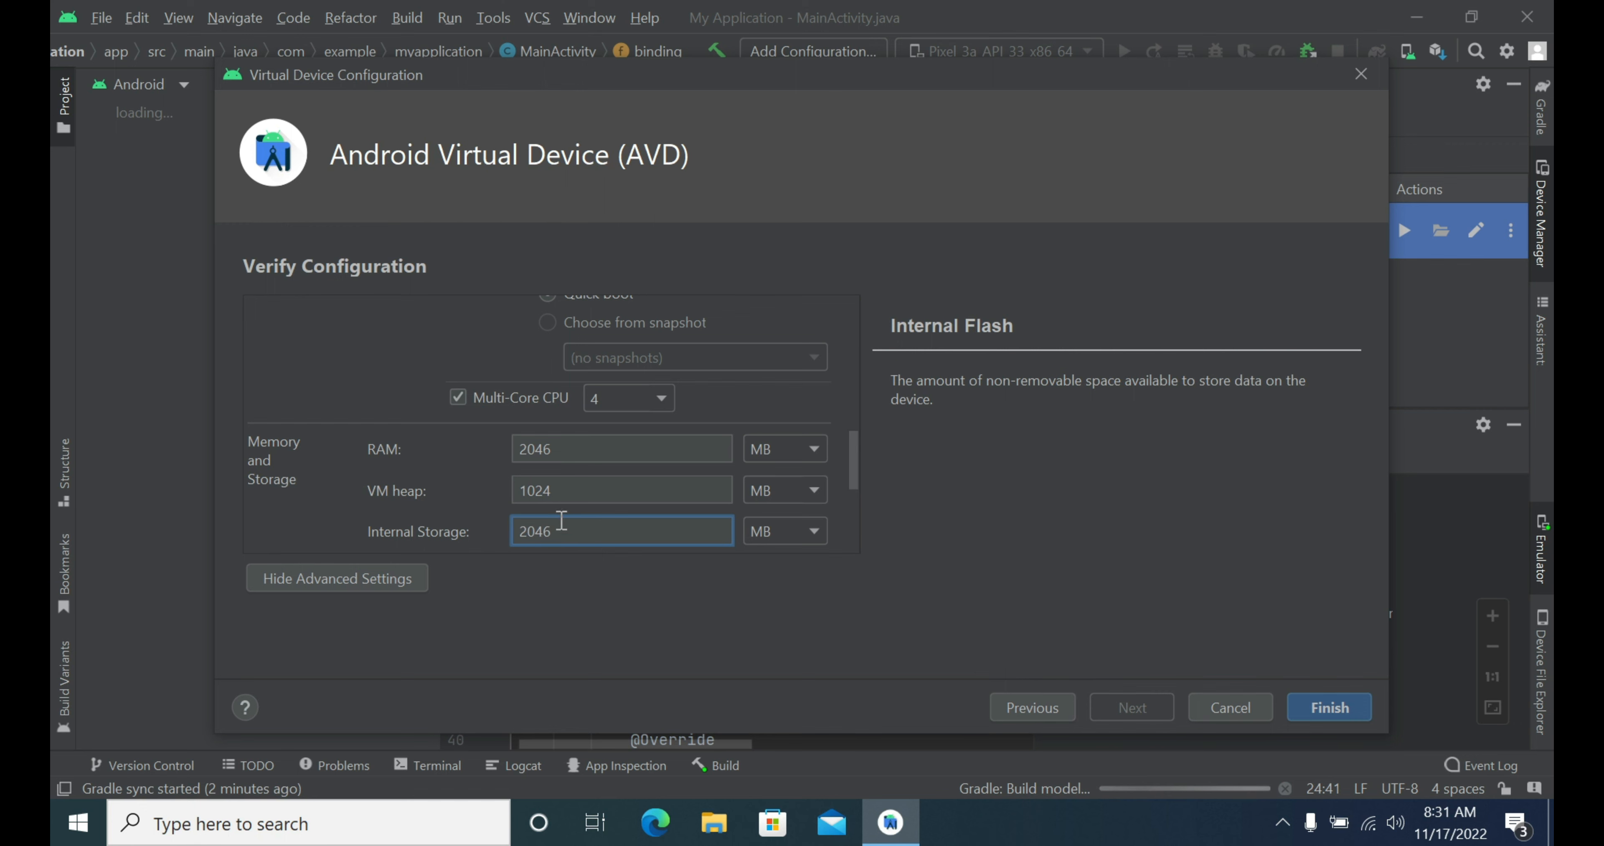
# Set the Studio-managed SD card size to 1024 MB and finish creating the virtual device.
pyautogui.scroll(-2, 560, 526)
pyautogui.scroll(-1, 502, 521)
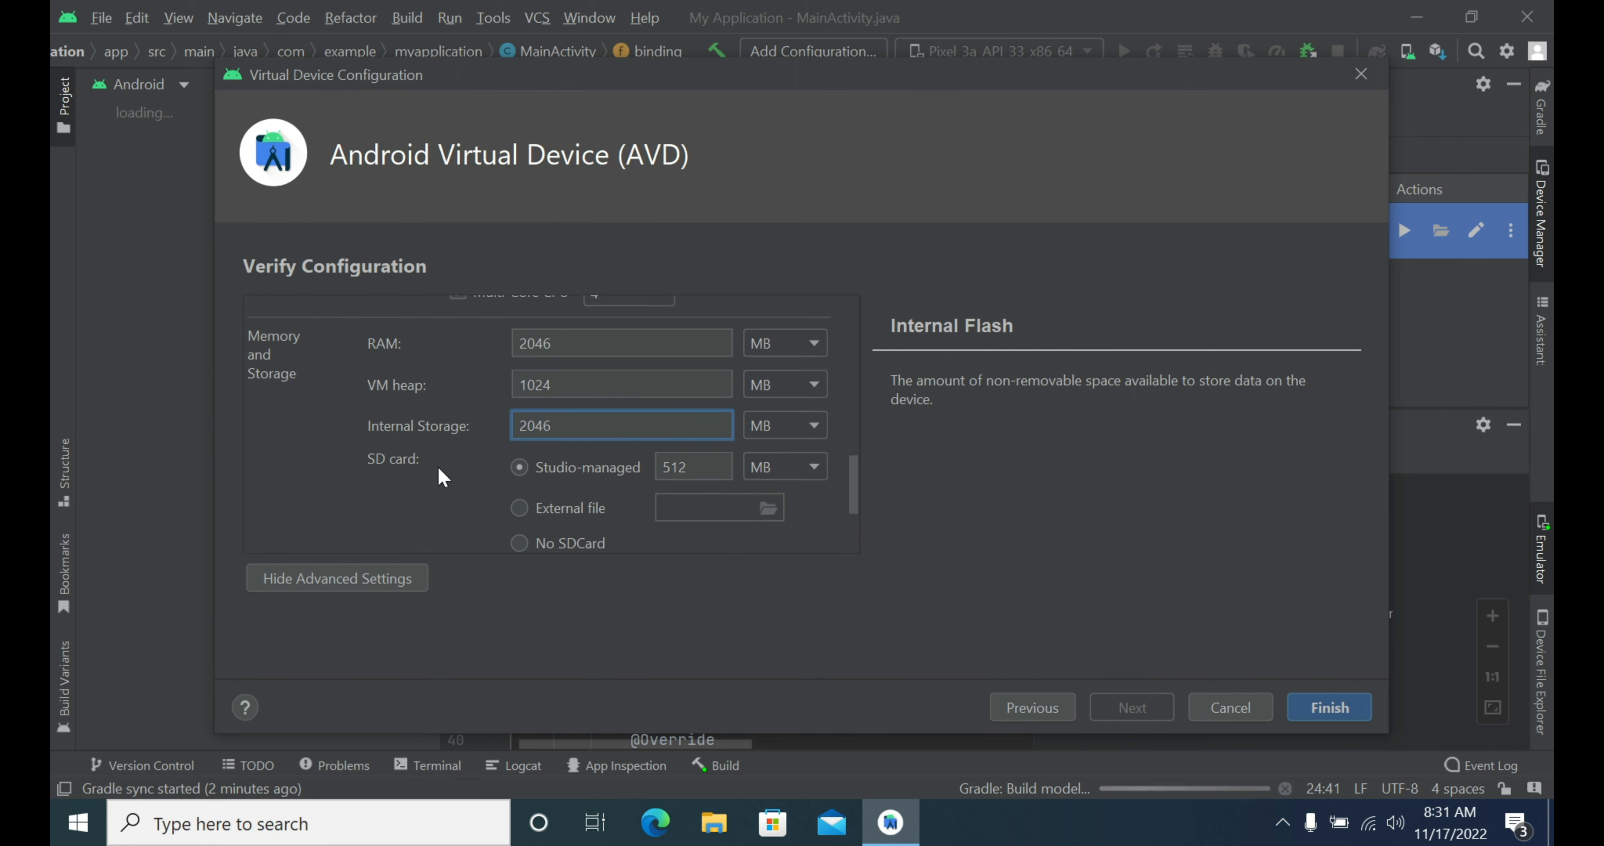
pyautogui.click(703, 468)
pyautogui.press('BackSpace')
pyautogui.press('BackSpace')
pyautogui.press('BackSpace')
pyautogui.write('1024')
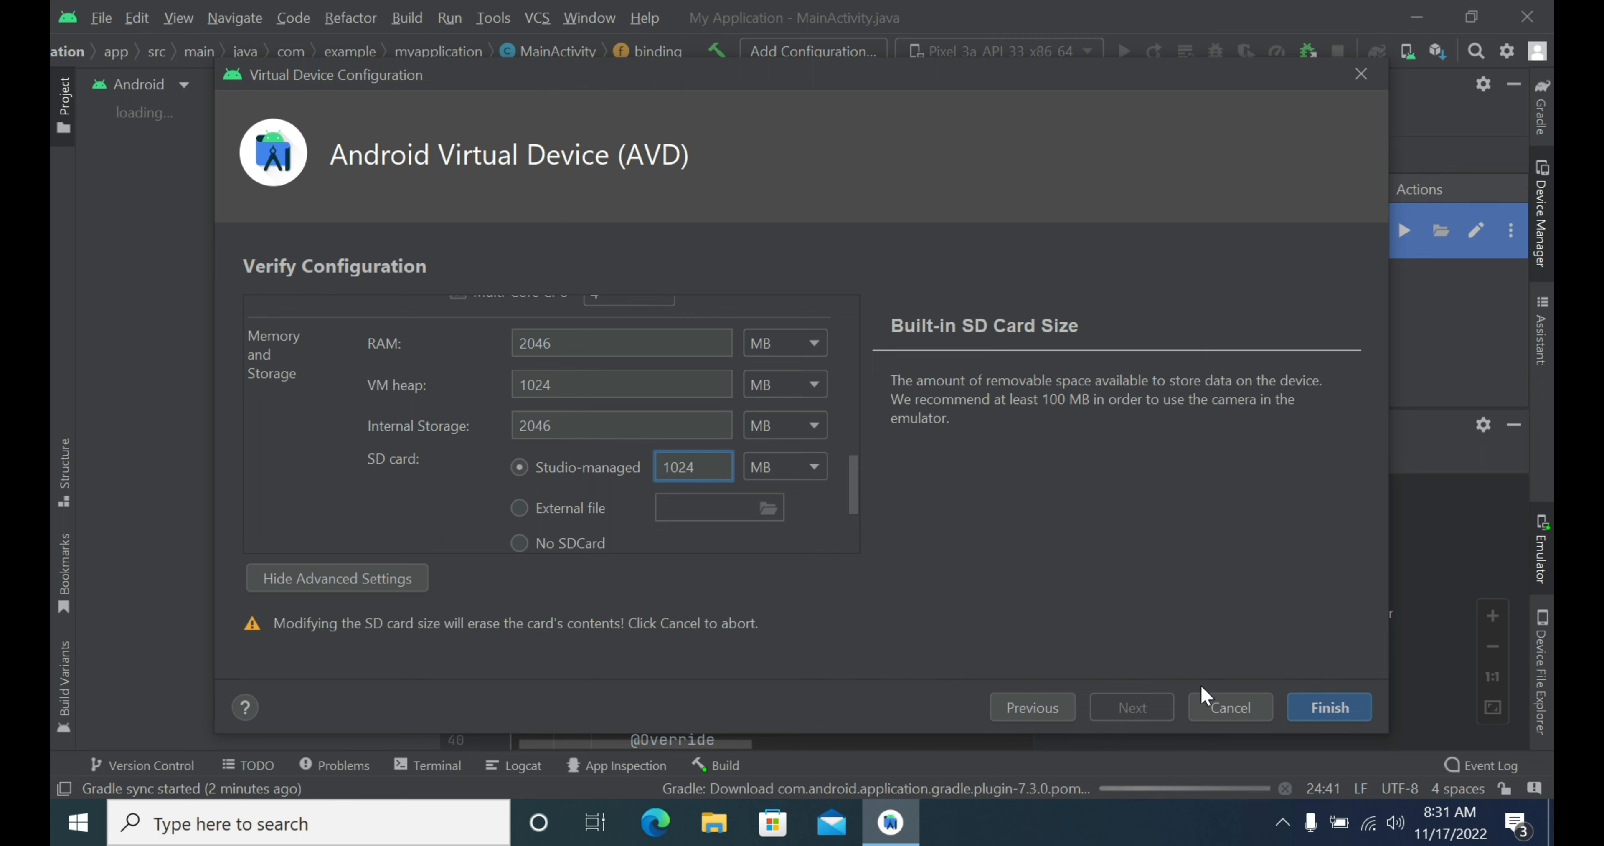
pyautogui.scroll(-3, 641, 497)
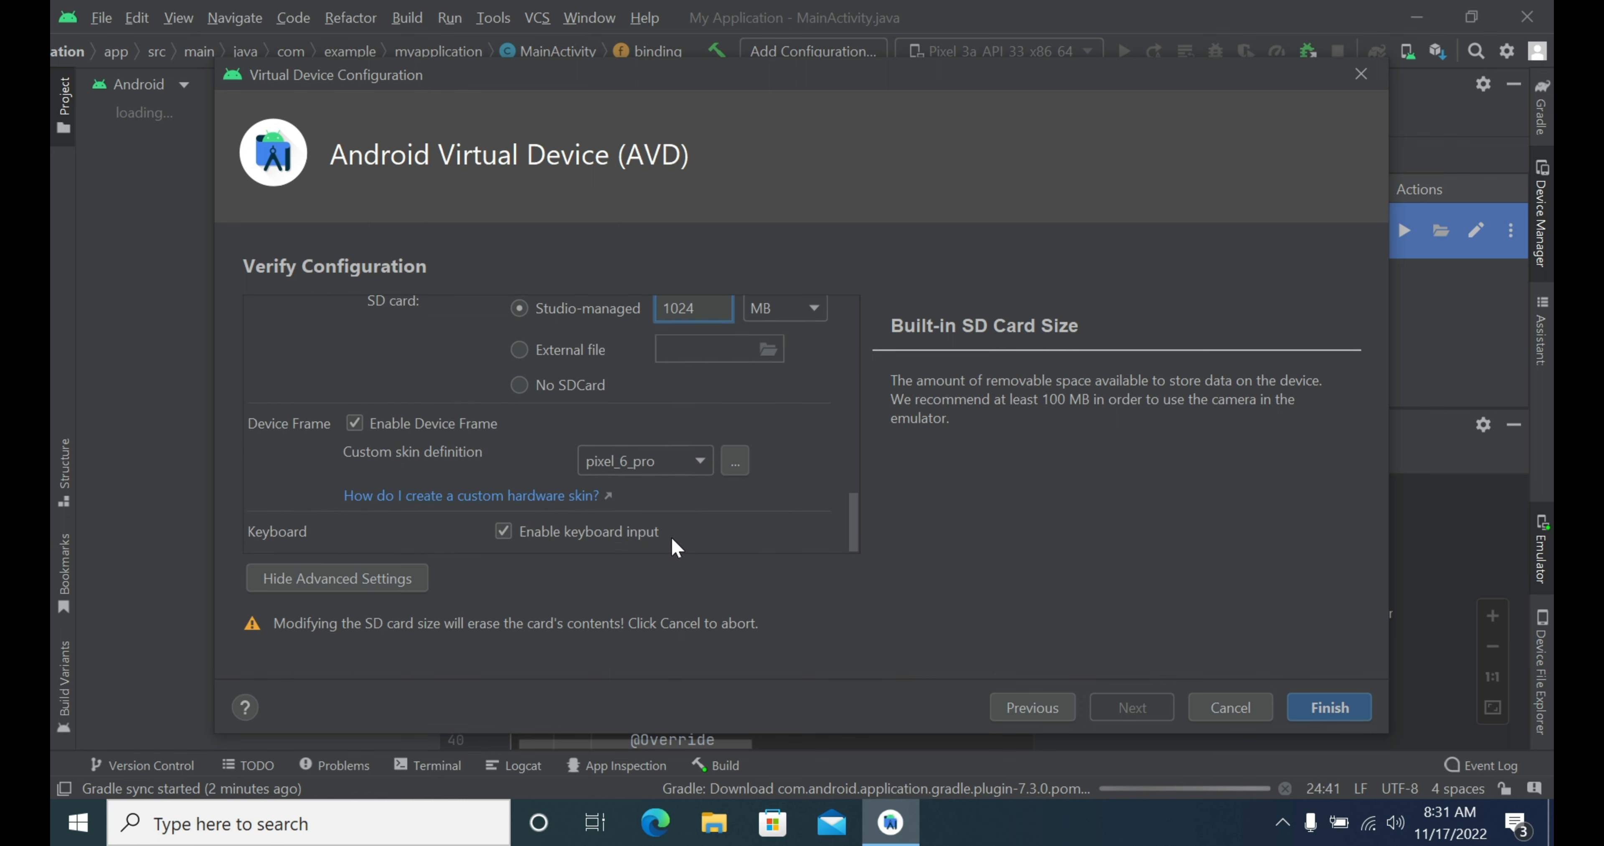
pyautogui.click(1326, 713)
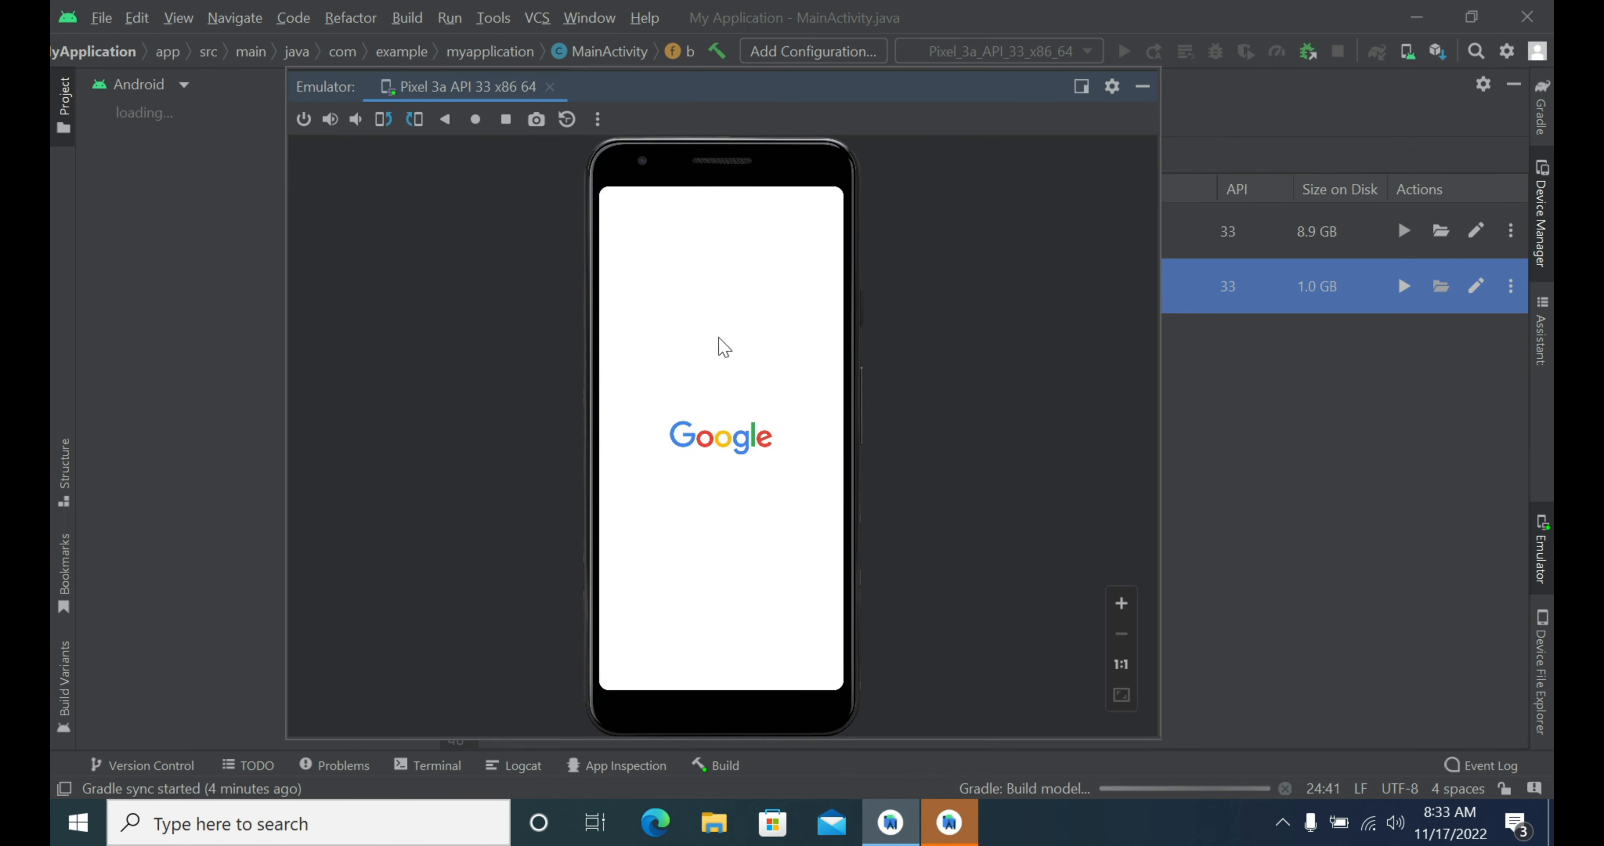
# Move the floating Emulator window showing the Pixel 3a higher over the project window.
pyautogui.moveTo(982, 92); pyautogui.dragTo(1009, 29)
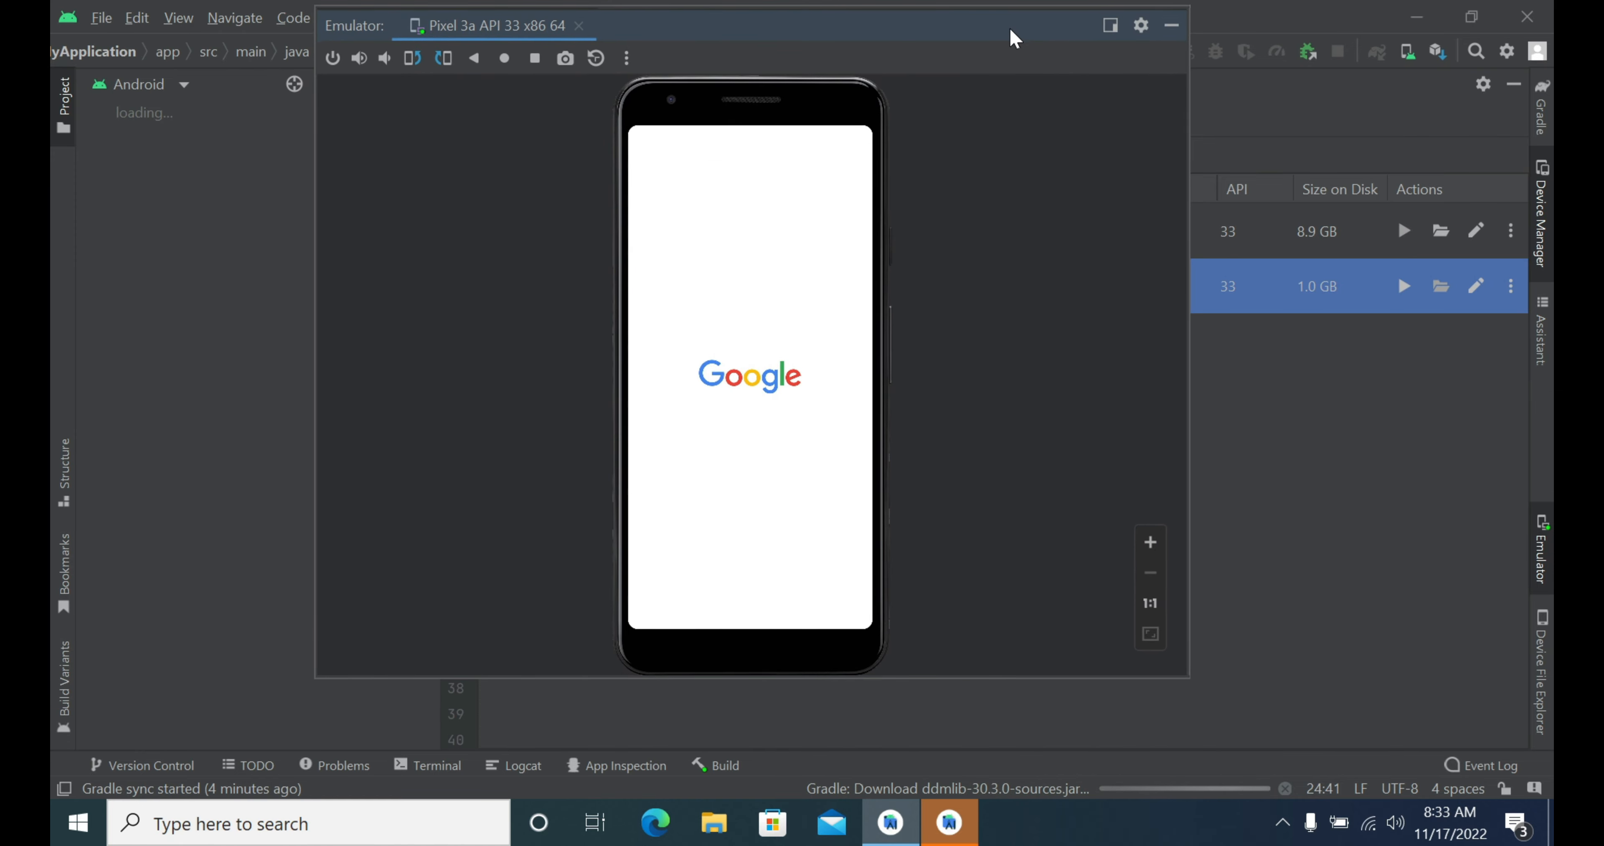